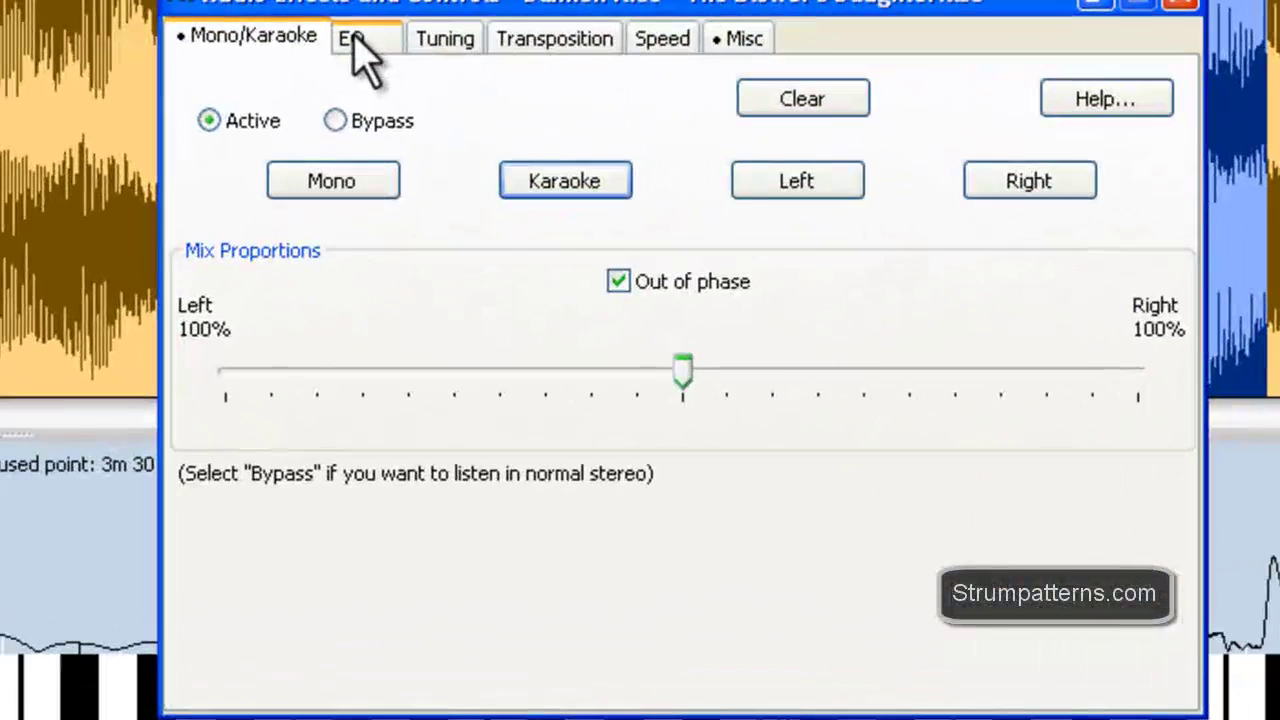
- Bring up the EQ tab of the Audio Effects and Controls dialog
{"action": "left_click", "coordinate": [317, 273]}
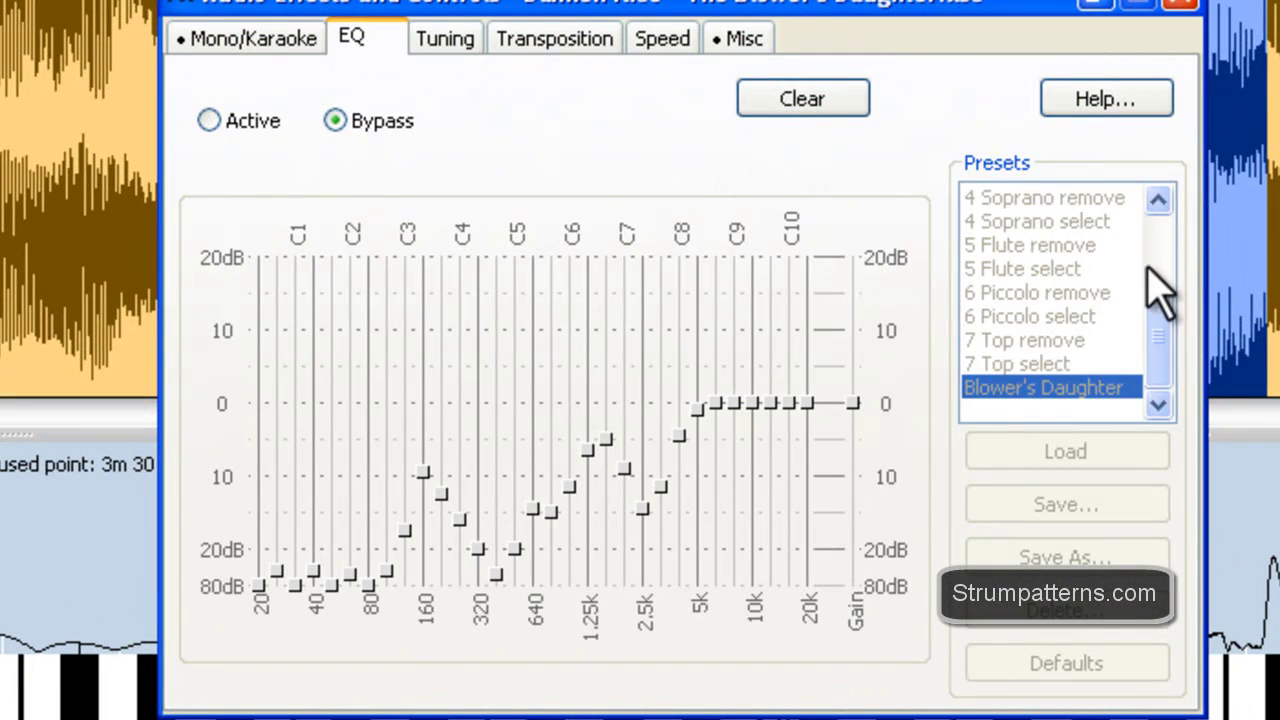
{"action": "left_click", "coordinate": [1158, 328]}
- Activate the equalizer and audition presets 1 Bass remove, 1 Bass select, 2 Tenor remove, ending on 2 Tenor select
{"action": "left_click", "coordinate": [208, 120]}
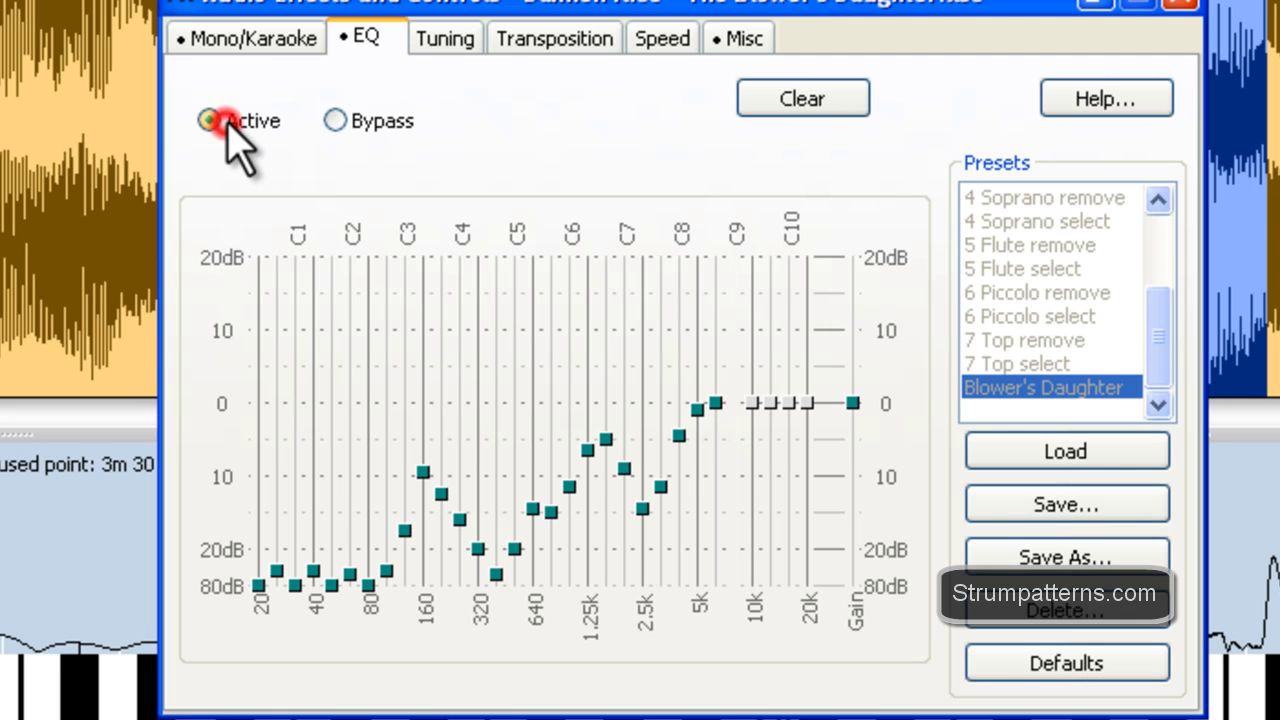
{"action": "left_click_drag", "start_coordinate": [1160, 342], "coordinate": [1178, 250]}
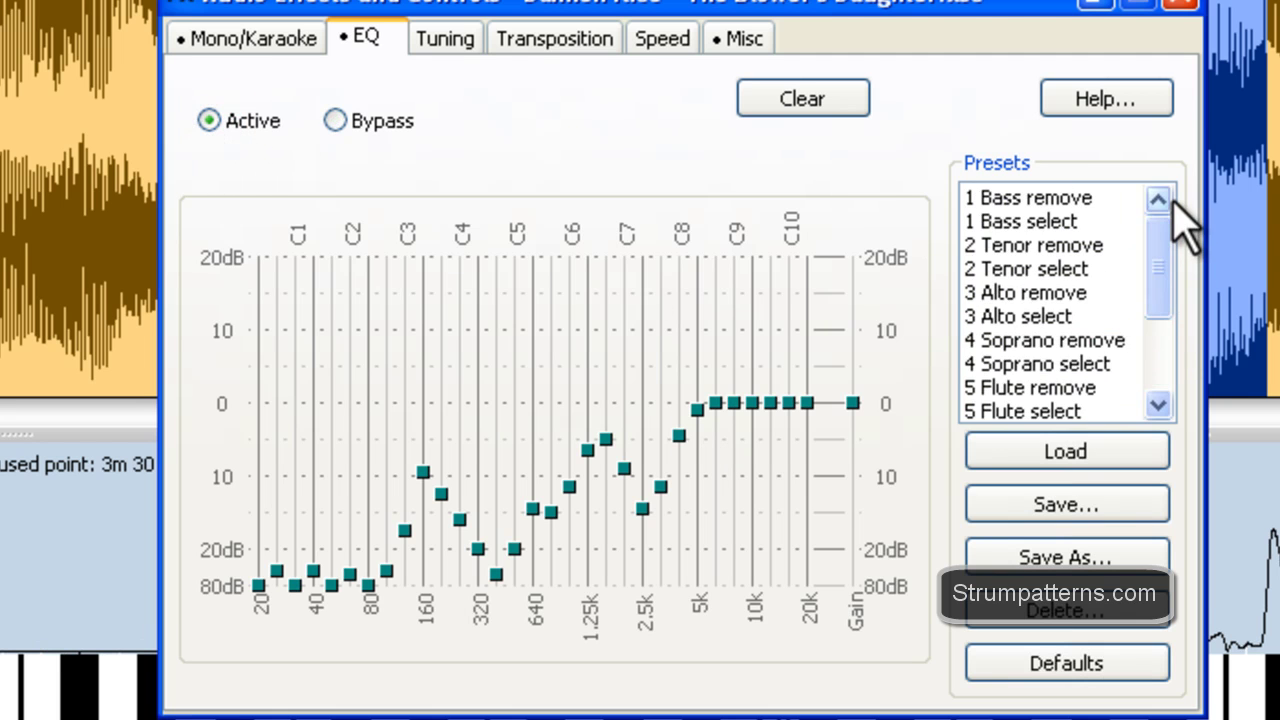
{"action": "double_click", "coordinate": [1048, 198]}
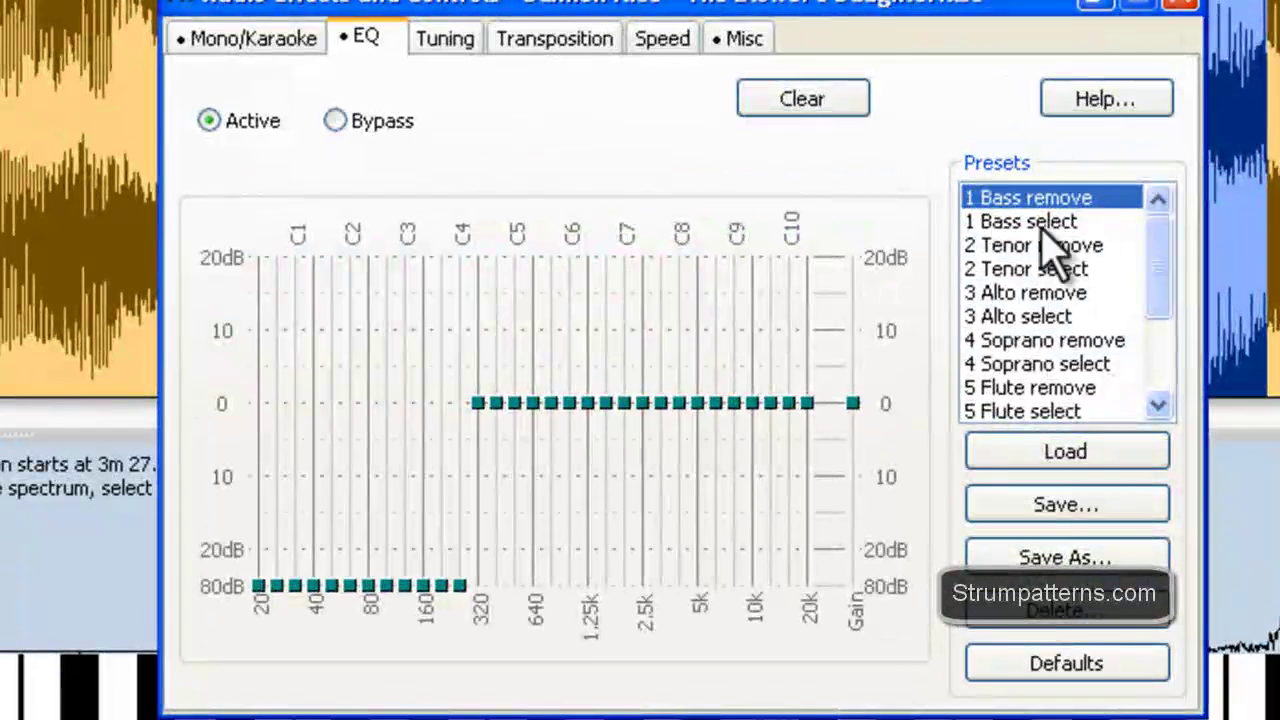
{"action": "double_click", "coordinate": [1030, 221]}
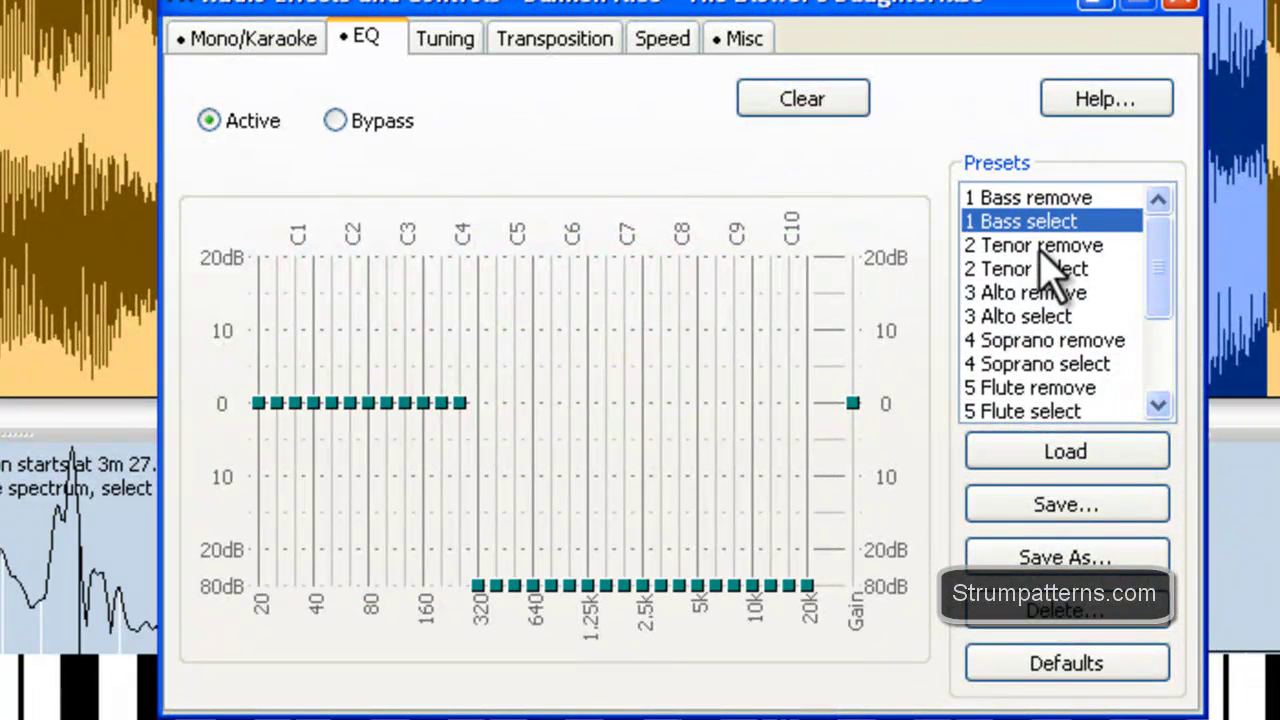
{"action": "double_click", "coordinate": [1038, 245]}
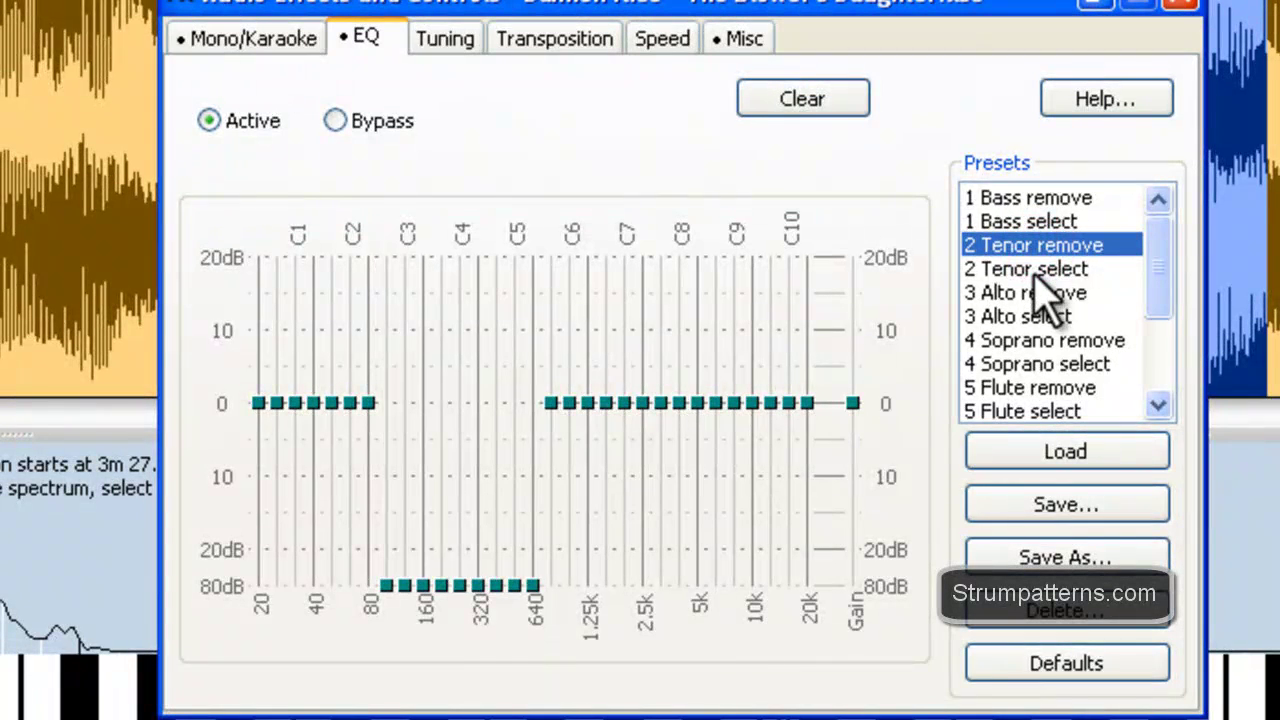
{"action": "double_click", "coordinate": [1033, 269]}
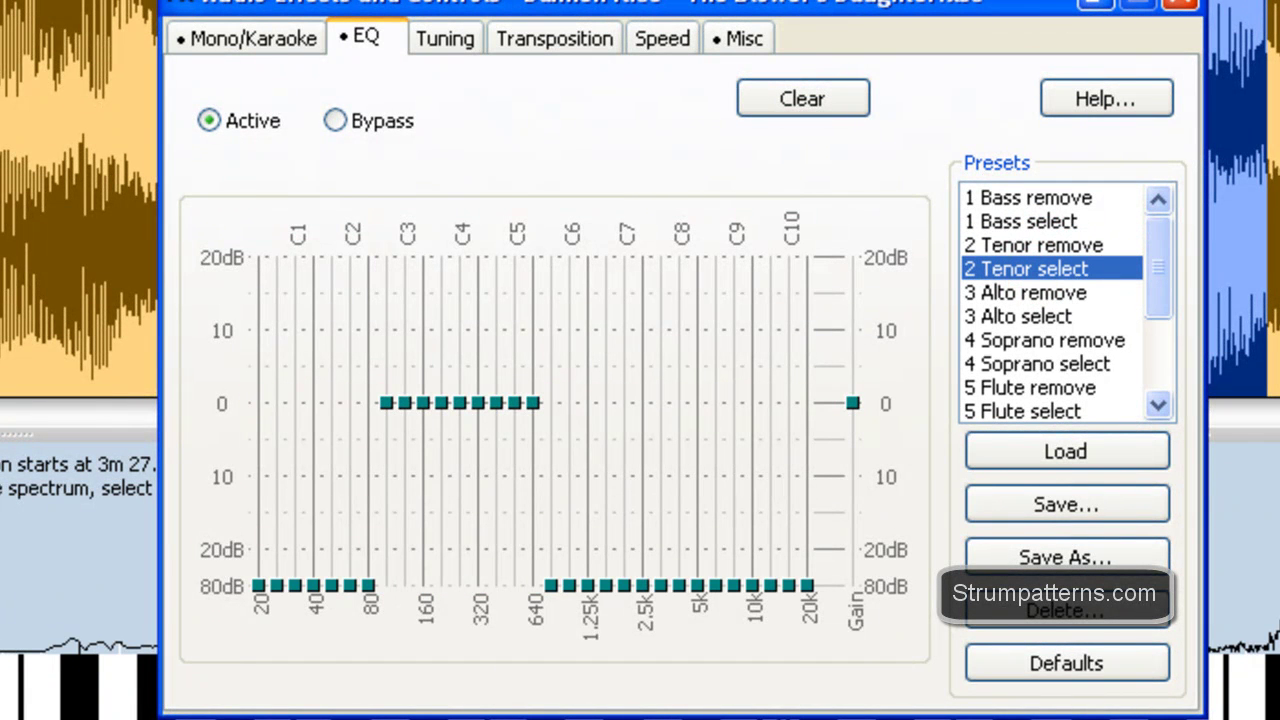
{"action": "key", "text": "Escape"}
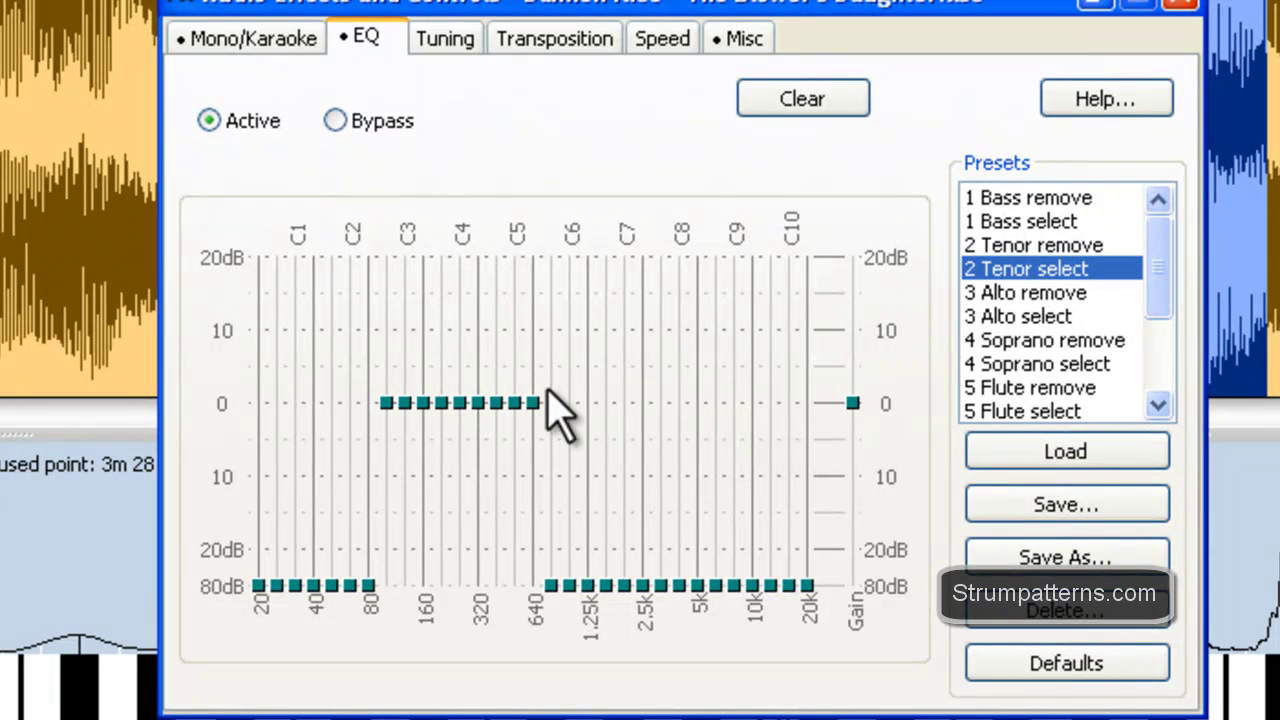
{"action": "key", "text": "Escape"}
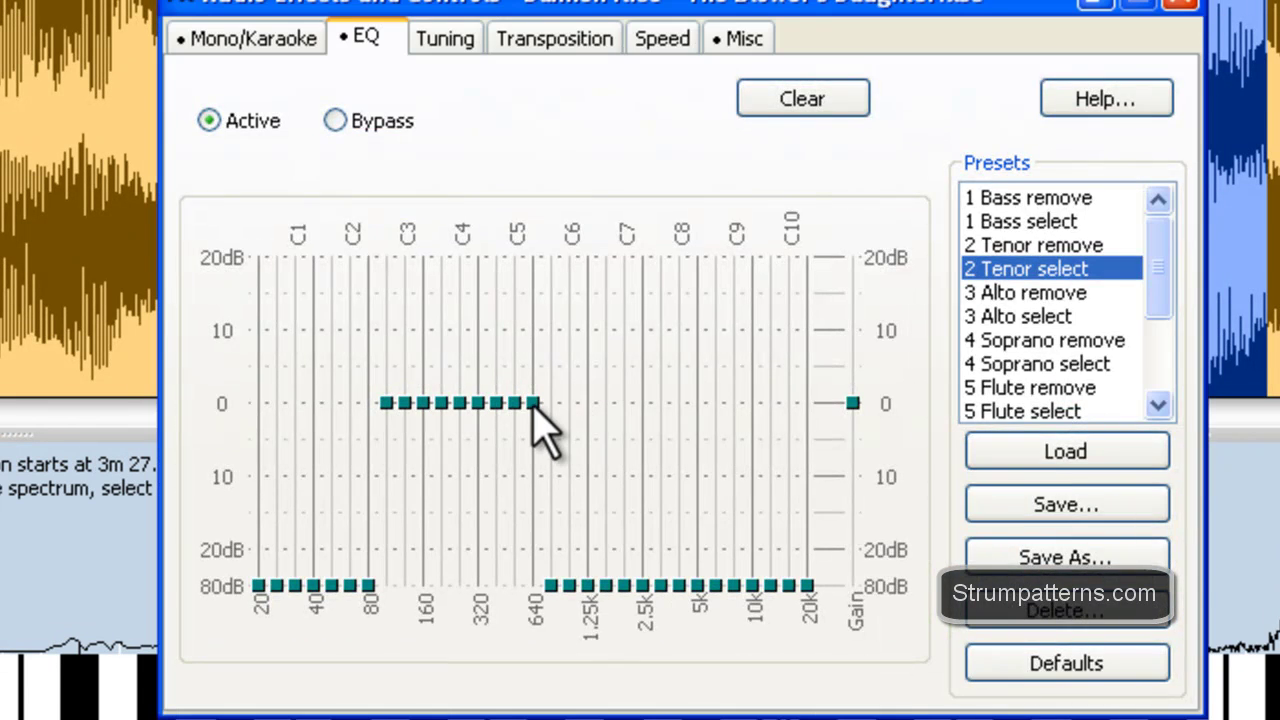
- Hand-edit the EQ curve: cut 640 Hz, raise 2.5k, boost 80 Hz to about +13 dB and 125 Hz above 0 dB
{"action": "left_click_drag", "start_coordinate": [532, 403], "coordinate": [532, 506]}
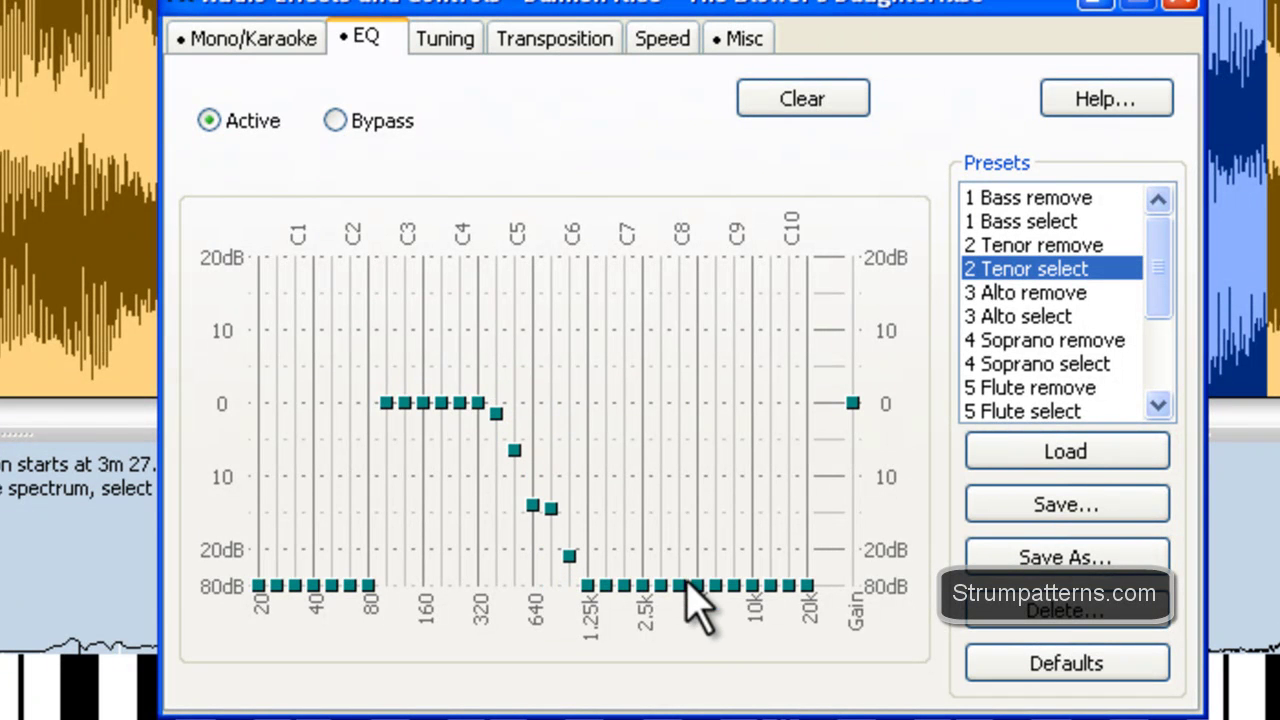
{"action": "left_click_drag", "start_coordinate": [680, 586], "coordinate": [685, 481]}
{"action": "left_click", "coordinate": [642, 538]}
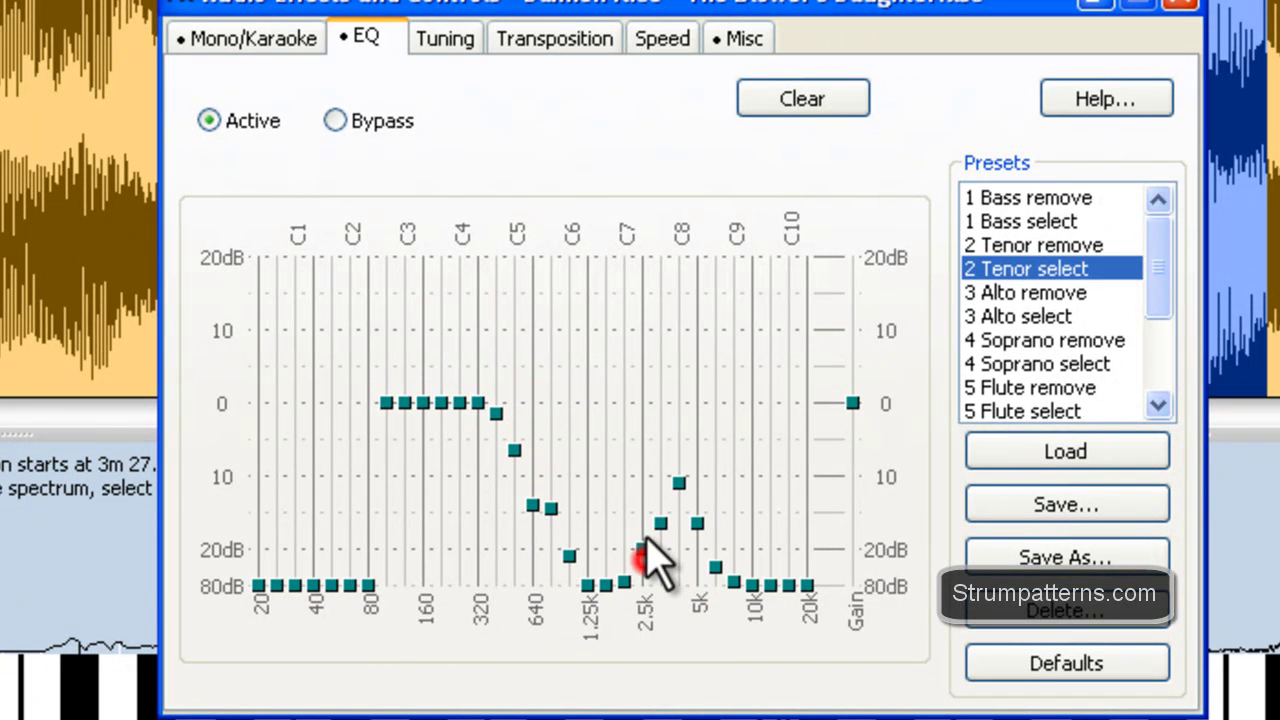
{"action": "left_click", "coordinate": [368, 585]}
{"action": "left_click_drag", "start_coordinate": [368, 585], "coordinate": [367, 300]}
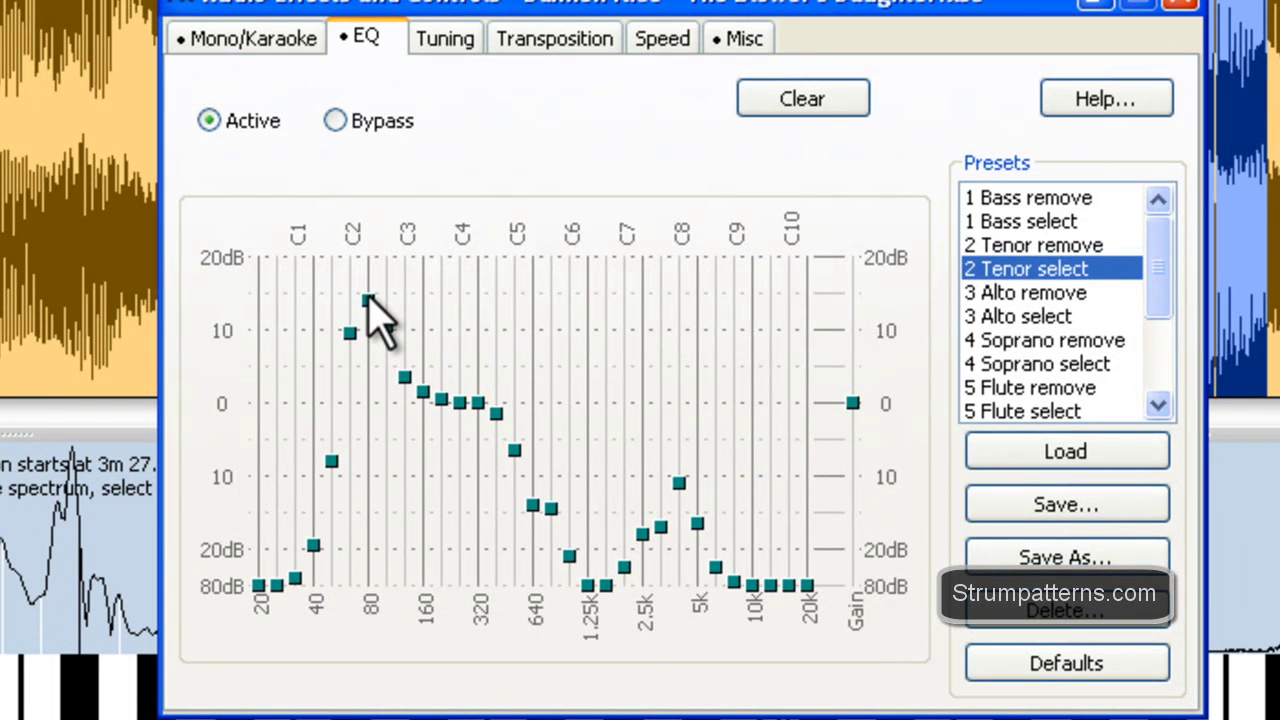
{"action": "left_click_drag", "start_coordinate": [405, 404], "coordinate": [405, 287]}
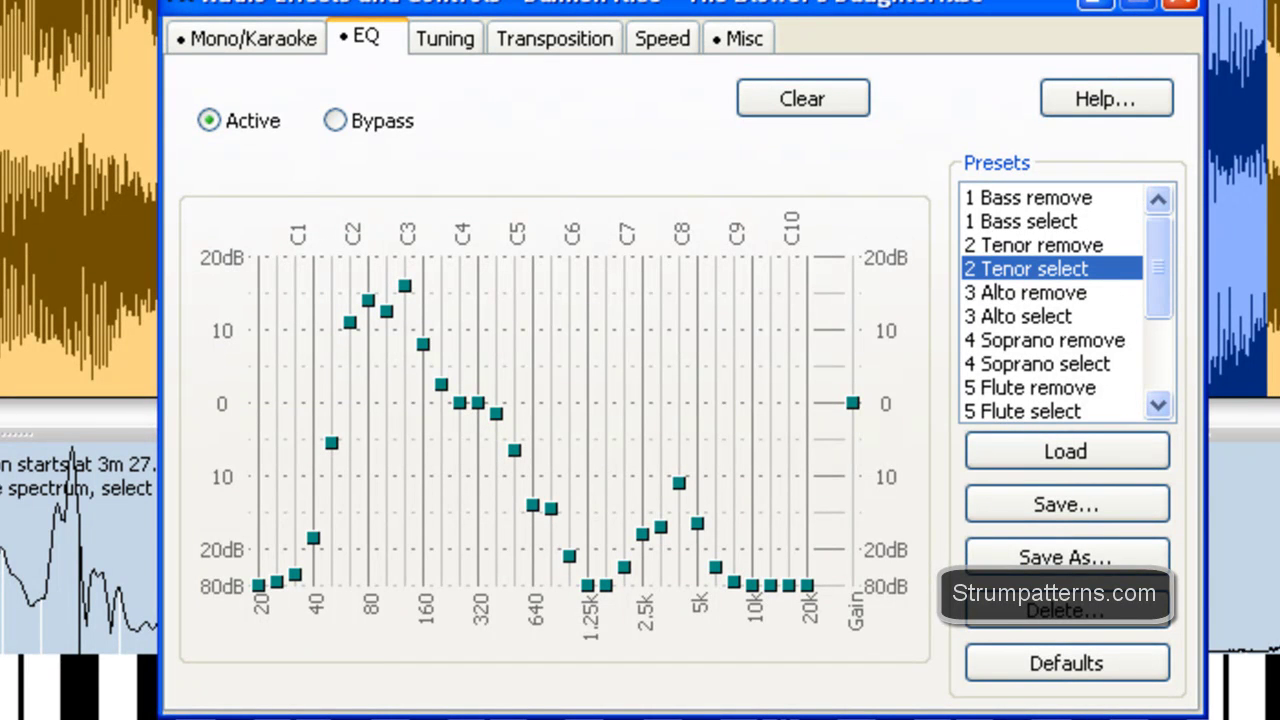
{"action": "left_click", "coordinate": [1158, 240]}
{"action": "mouse_move", "coordinate": [1158, 240]}
{"action": "left_mouse_down"}
{"action": "mouse_move", "coordinate": [1166, 357]}
{"action": "mouse_move", "coordinate": [1160, 264]}
{"action": "left_mouse_up"}
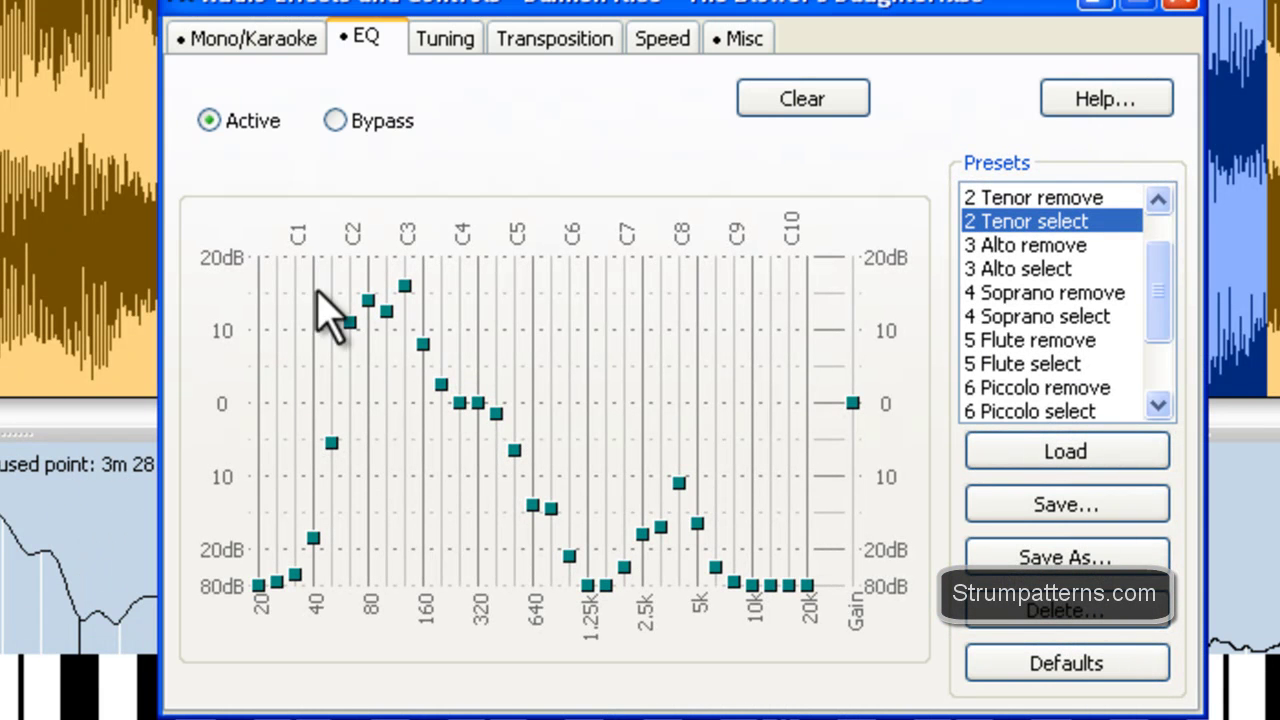
{"action": "left_click", "coordinate": [1066, 504]}
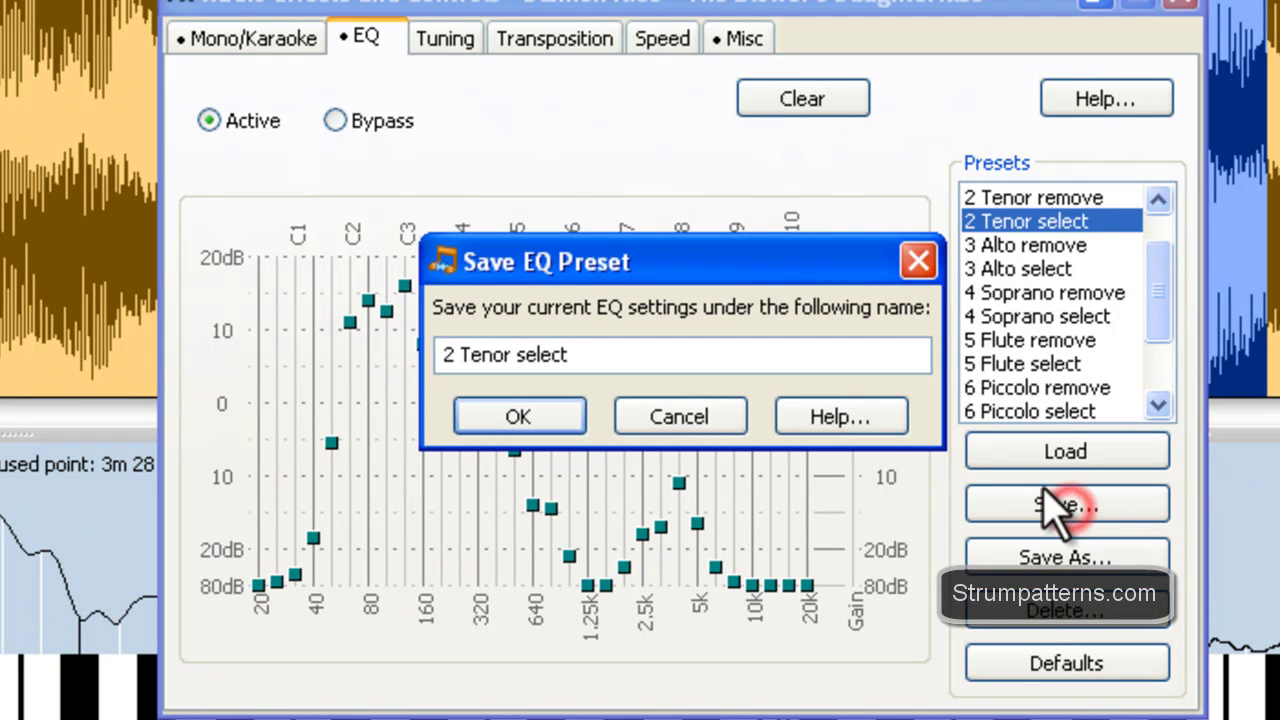
{"action": "double_click", "coordinate": [591, 356]}
{"action": "type", "text": "random eq"}
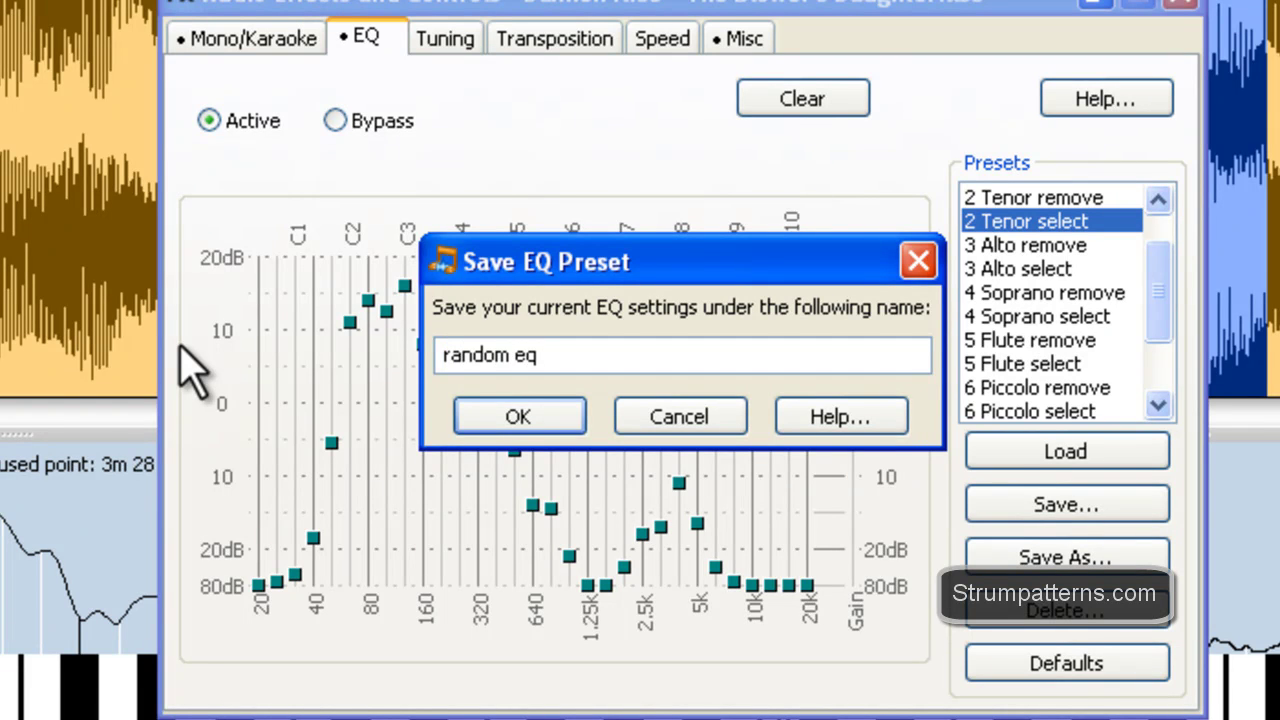
{"action": "key", "text": "Return"}
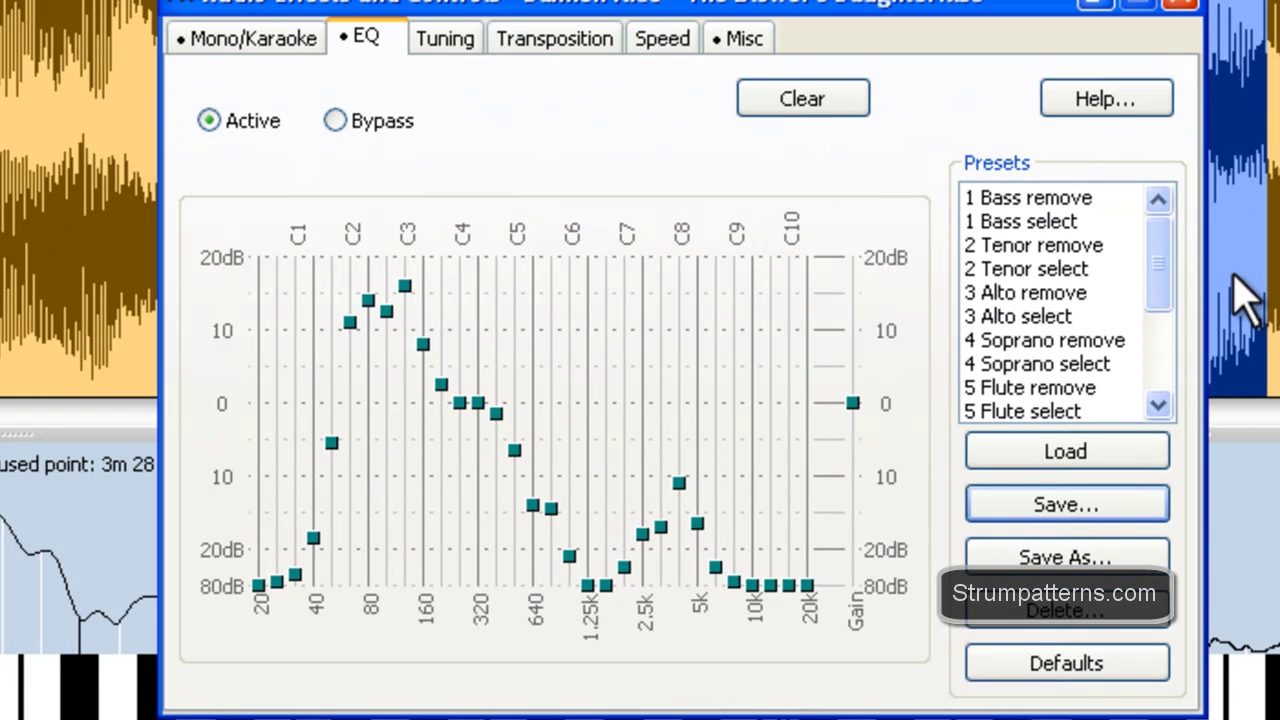
{"action": "left_click_drag", "start_coordinate": [1157, 248], "coordinate": [1162, 368]}
{"action": "left_click", "coordinate": [1040, 389]}
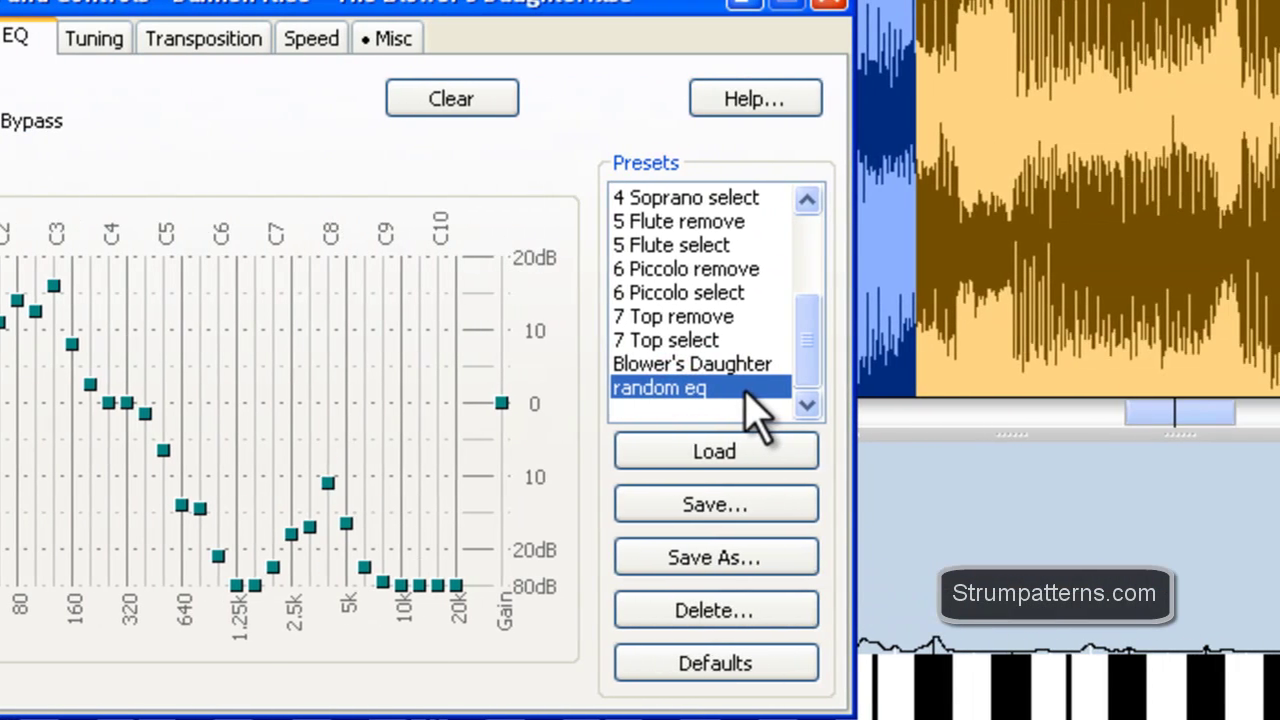
{"action": "left_click", "coordinate": [706, 610]}
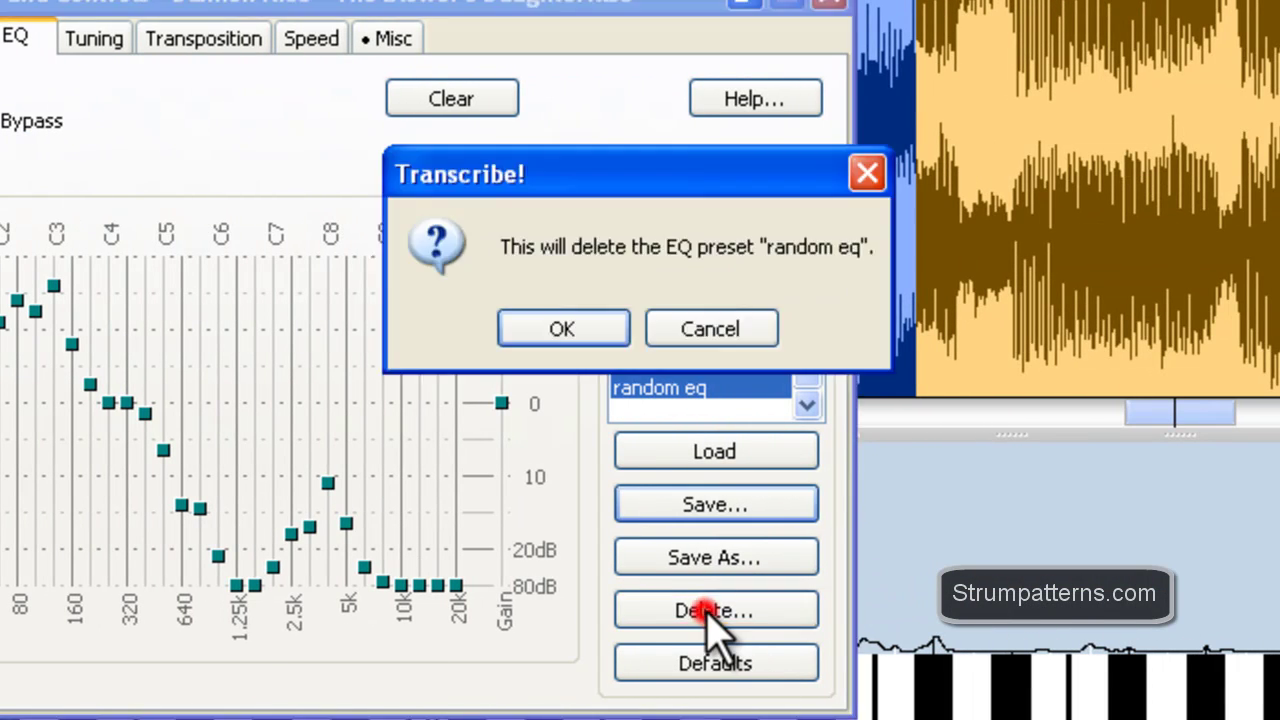
{"action": "left_click", "coordinate": [568, 325]}
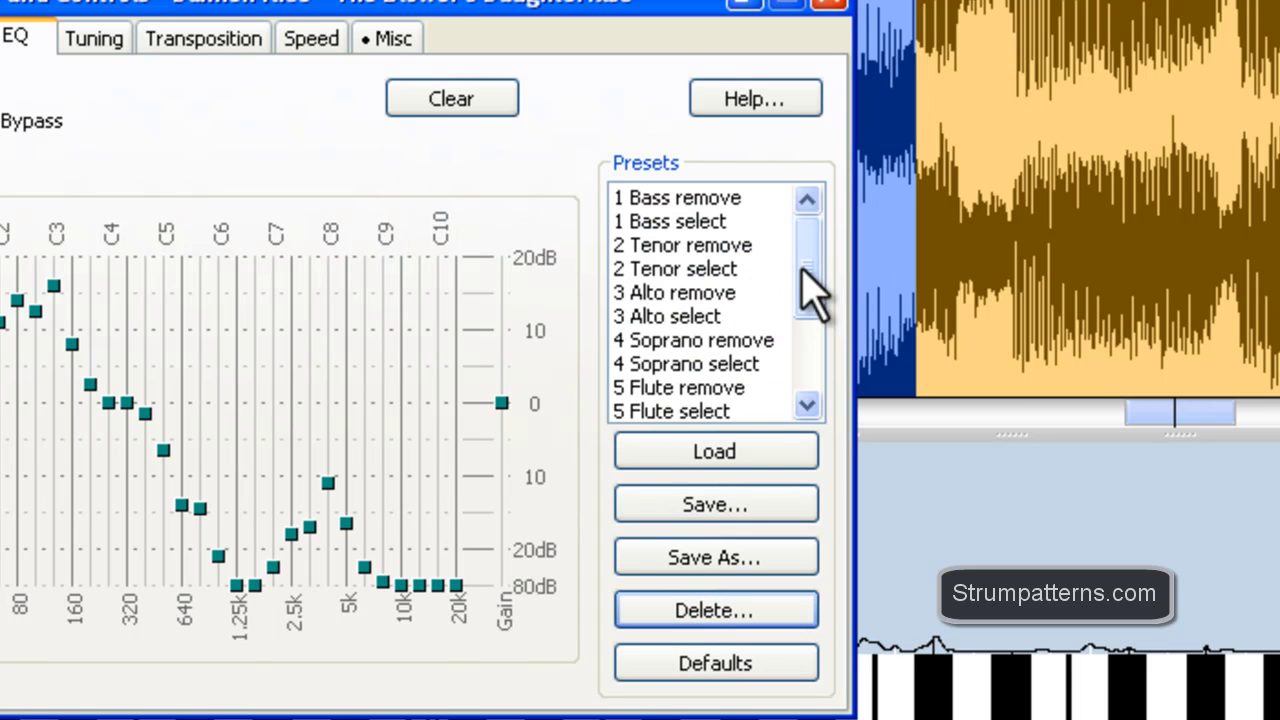
- Scroll to the bottom of the presets list and load the Blower's Daughter preset curve
{"action": "left_click_drag", "start_coordinate": [797, 266], "coordinate": [809, 366]}
{"action": "left_click", "coordinate": [672, 388]}
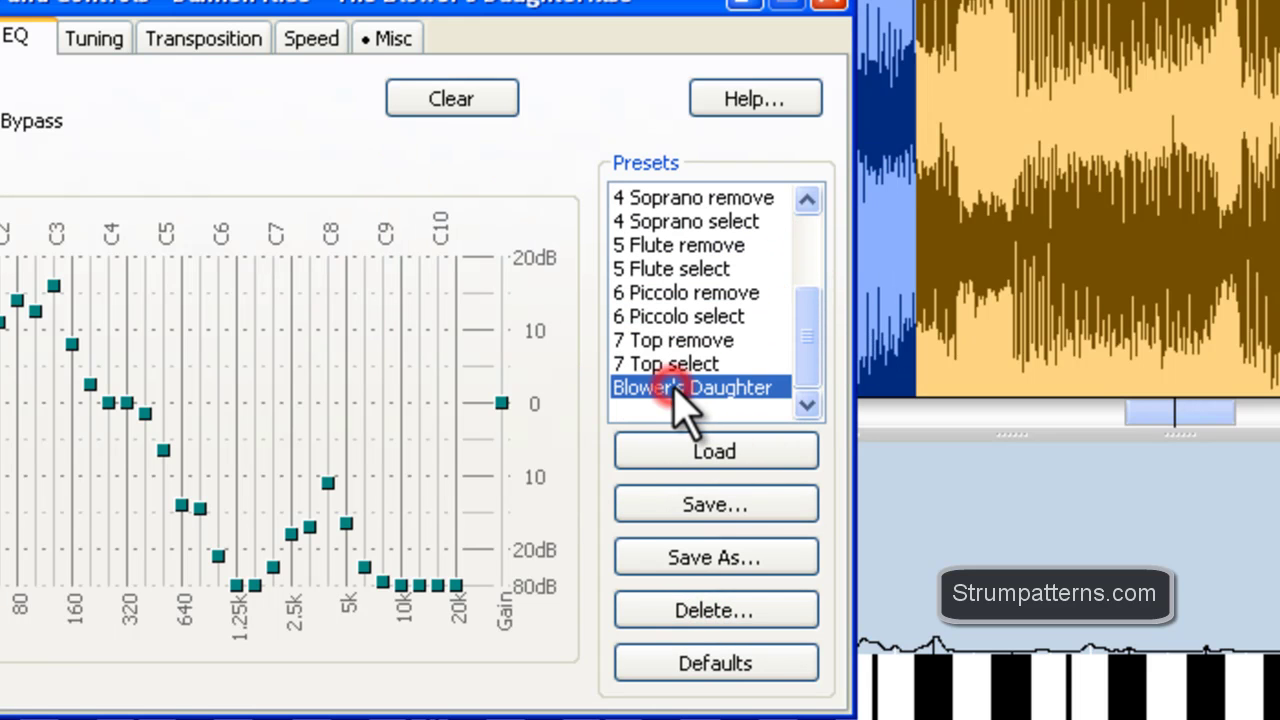
{"action": "double_click", "coordinate": [672, 392]}
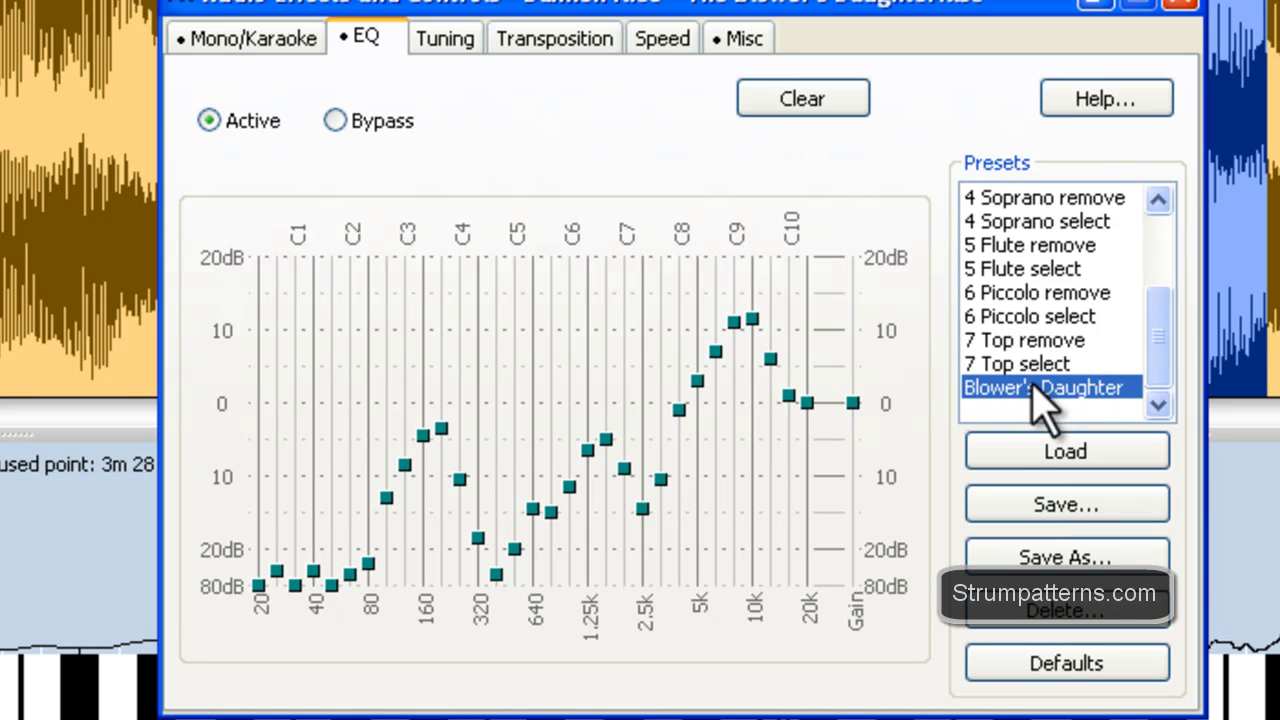
{"action": "left_click_drag", "start_coordinate": [1162, 342], "coordinate": [1170, 392]}
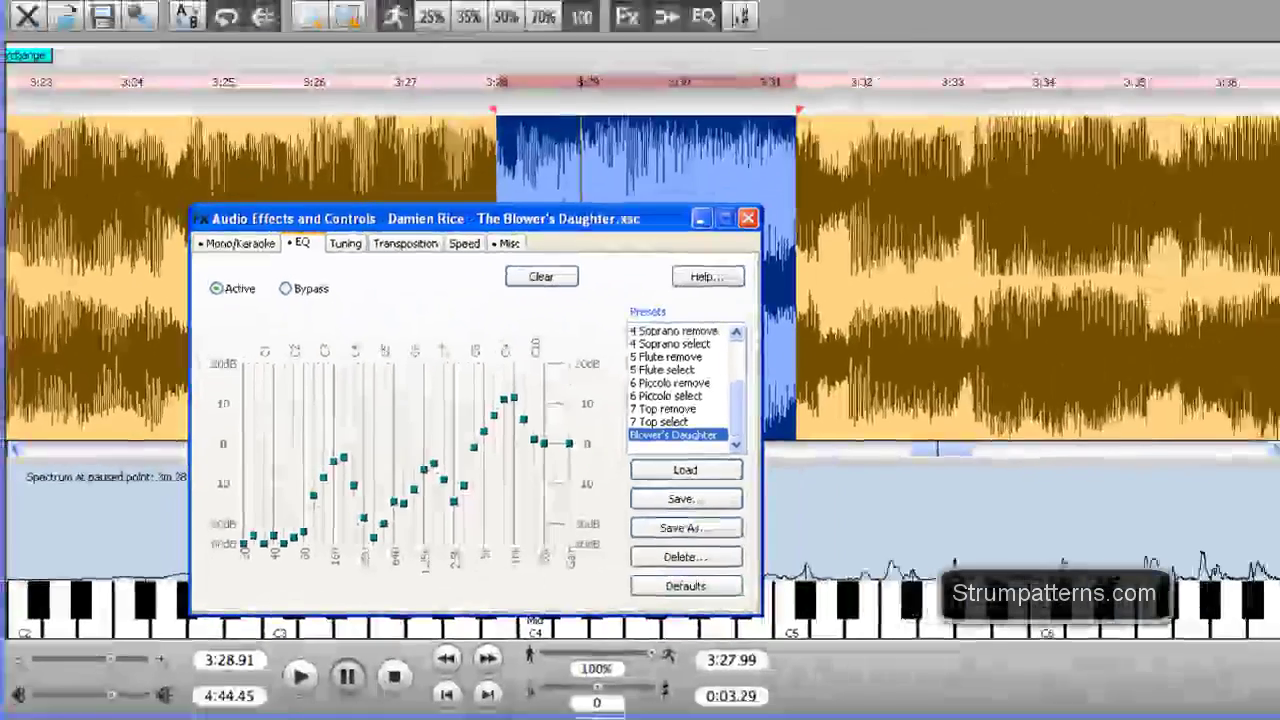
- Close the effects window and compare the selection with the equalizer toggled off and back on
{"action": "left_click", "coordinate": [626, 17]}
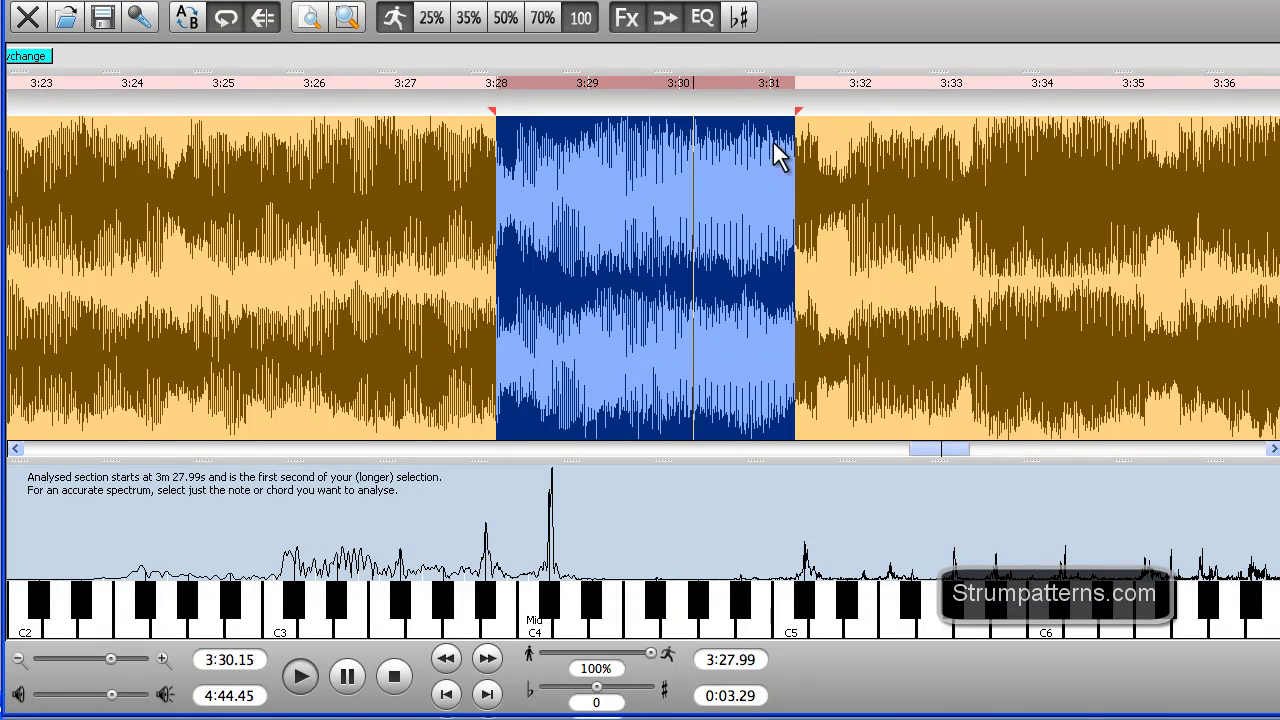
{"action": "key", "text": "space"}
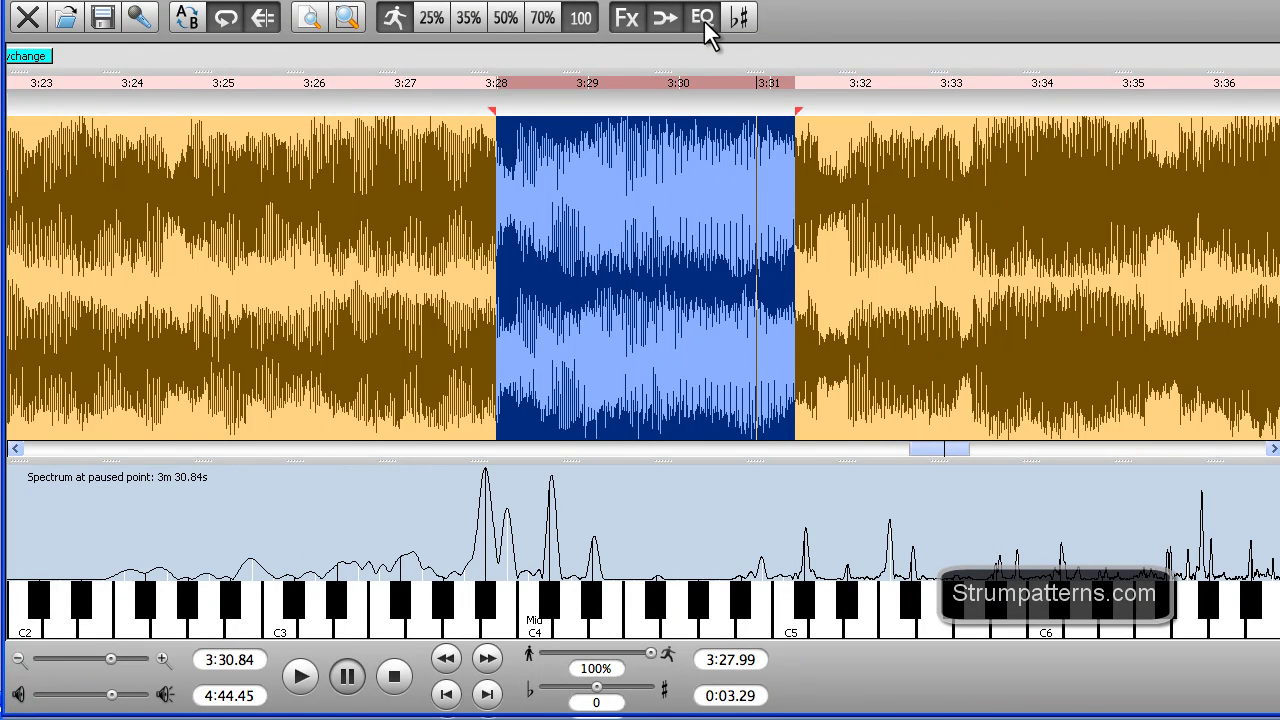
{"action": "left_click", "coordinate": [703, 20]}
{"action": "key", "text": "space"}
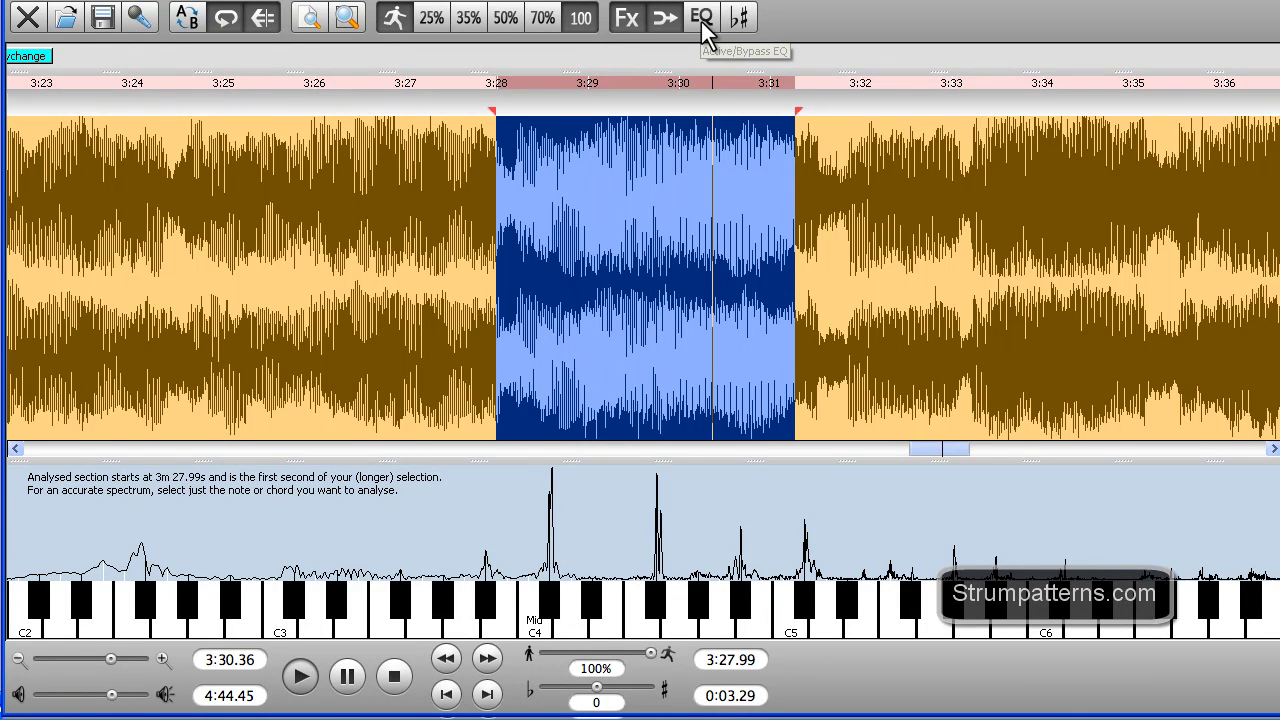
{"action": "key", "text": "space"}
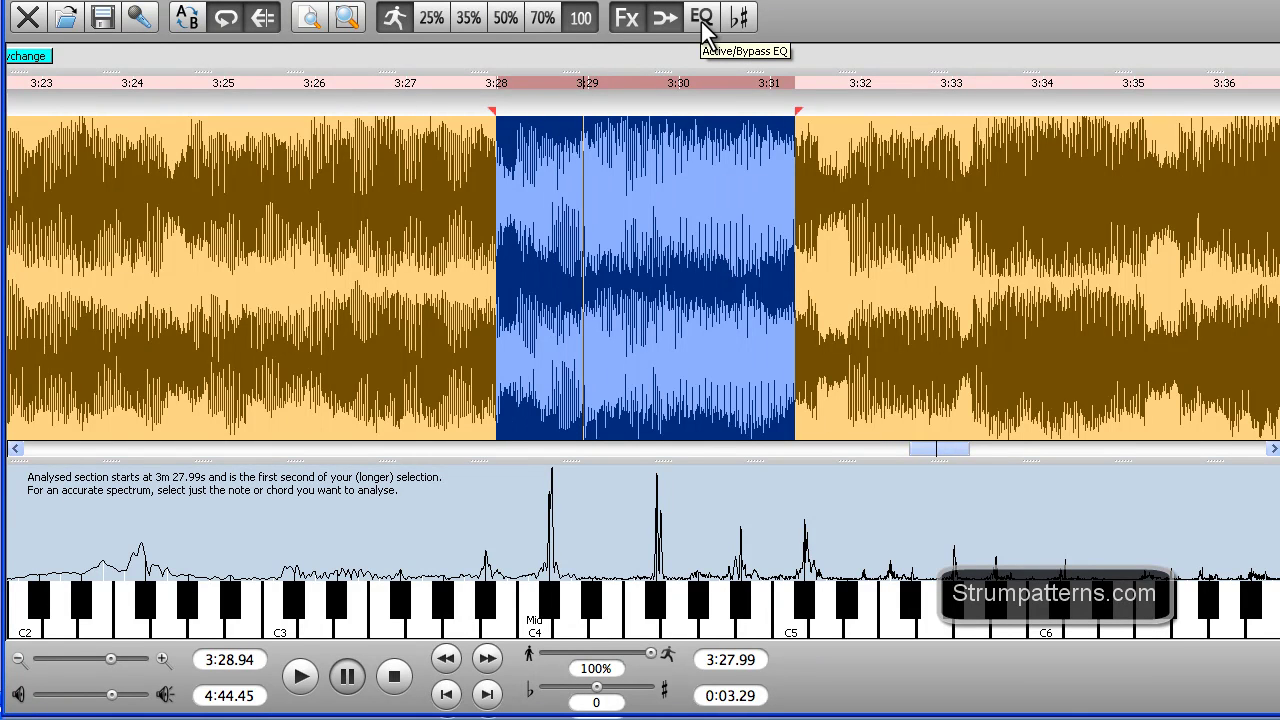
{"action": "left_click", "coordinate": [703, 20]}
{"action": "key", "text": "space"}
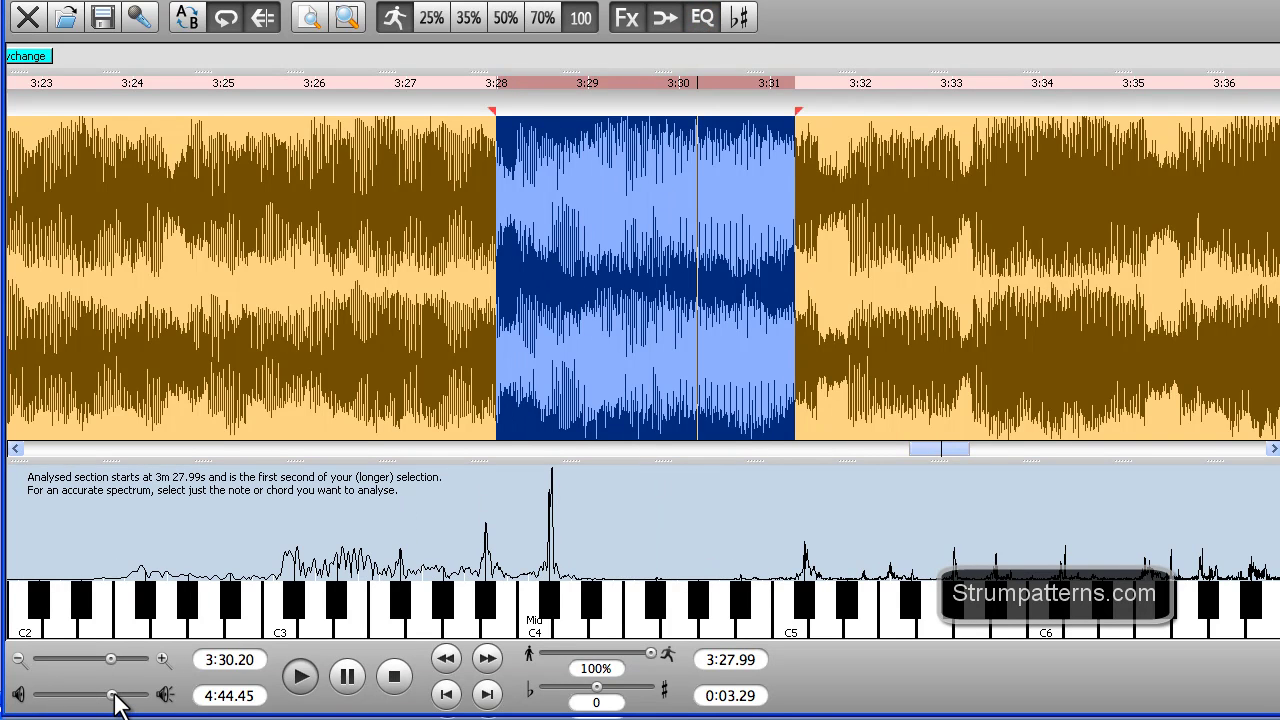
- Raise the playback volume, pause near 3:29.90 to view the spectrum, then replay the selection
{"action": "left_click_drag", "start_coordinate": [114, 694], "coordinate": [130, 694]}
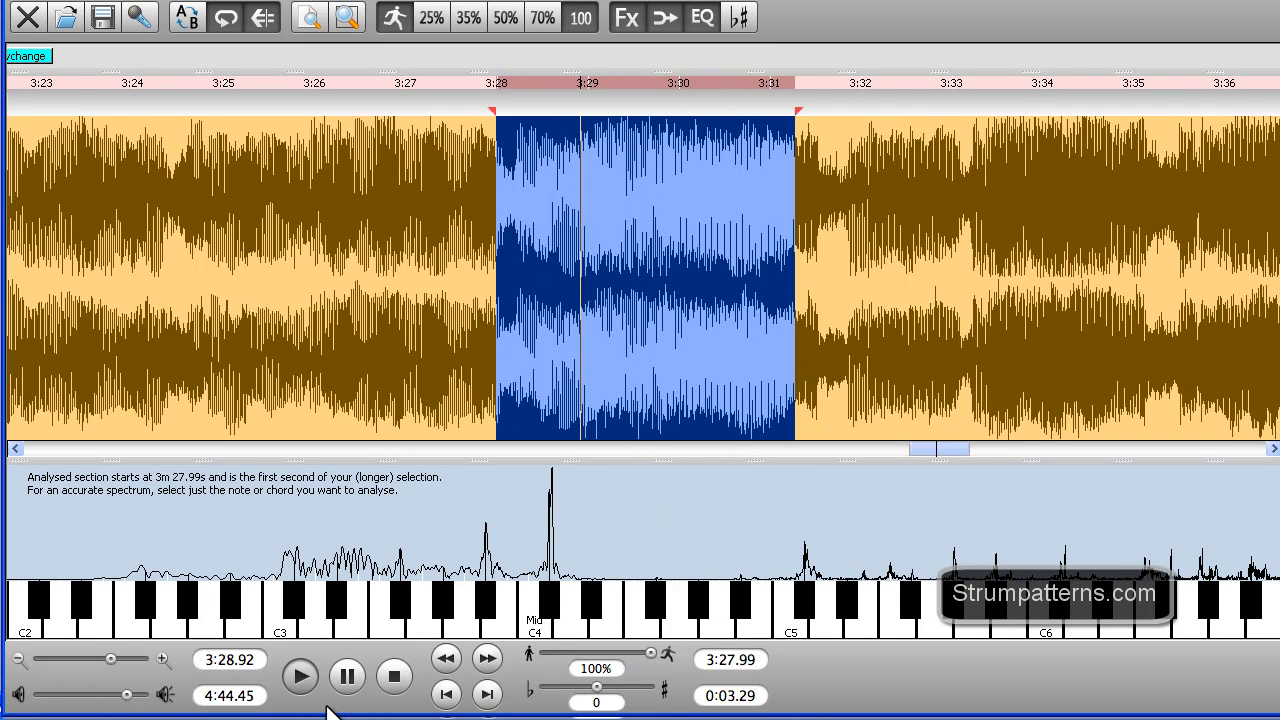
{"action": "key", "text": "space"}
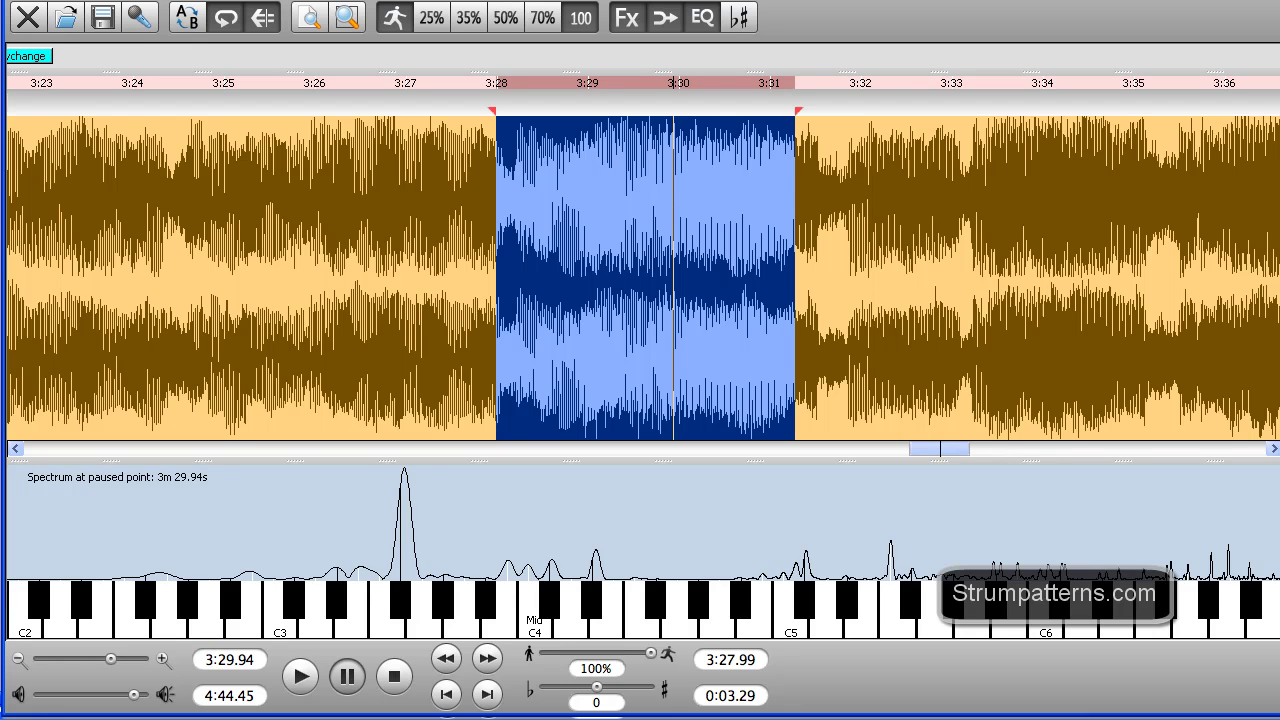
{"action": "key", "text": "space"}
{"action": "key", "text": "space"}
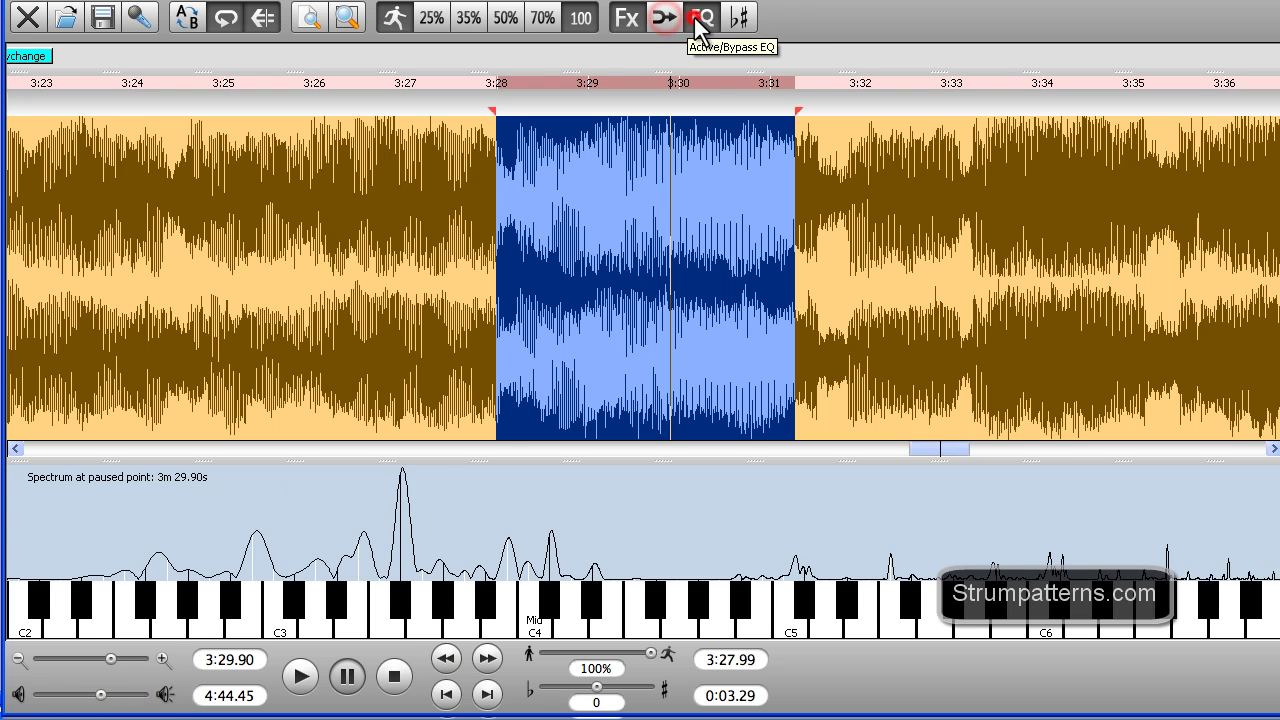
- Bypass the EQ, play the selected passage, and pause it at 3:30.91
{"action": "left_click", "coordinate": [500, 313]}
{"action": "key", "text": "space"}
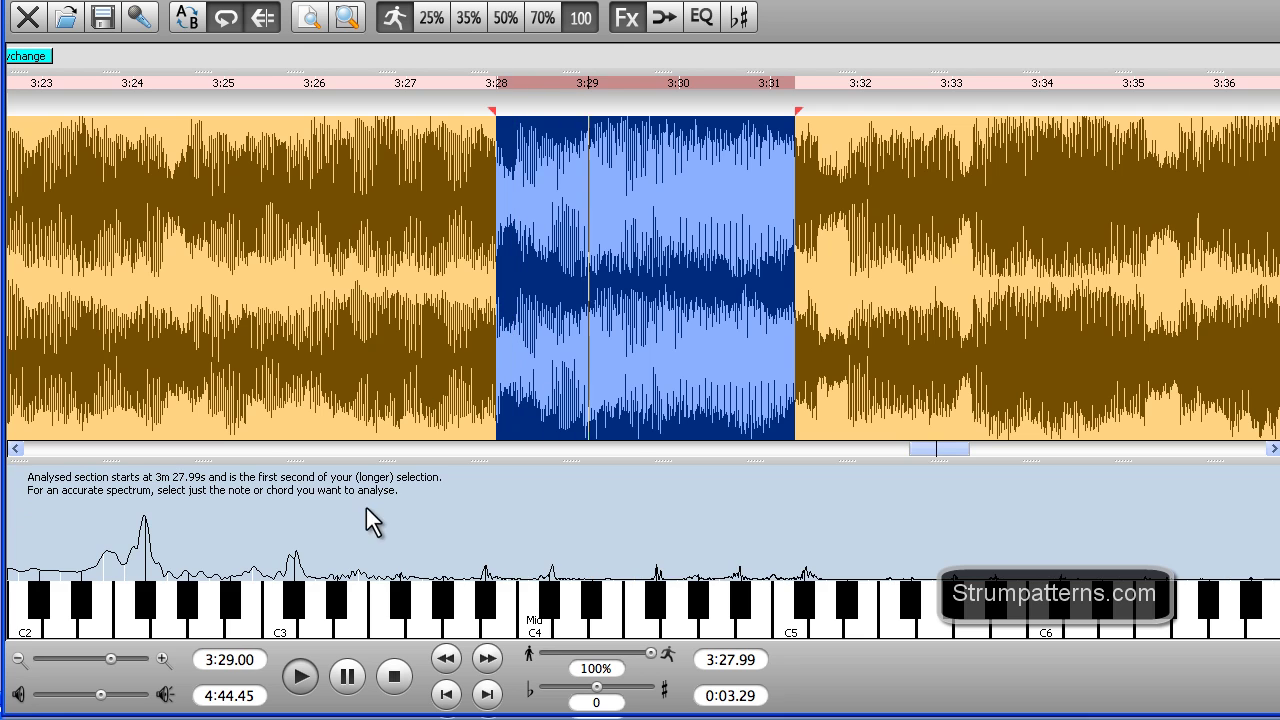
{"action": "key", "text": "space"}
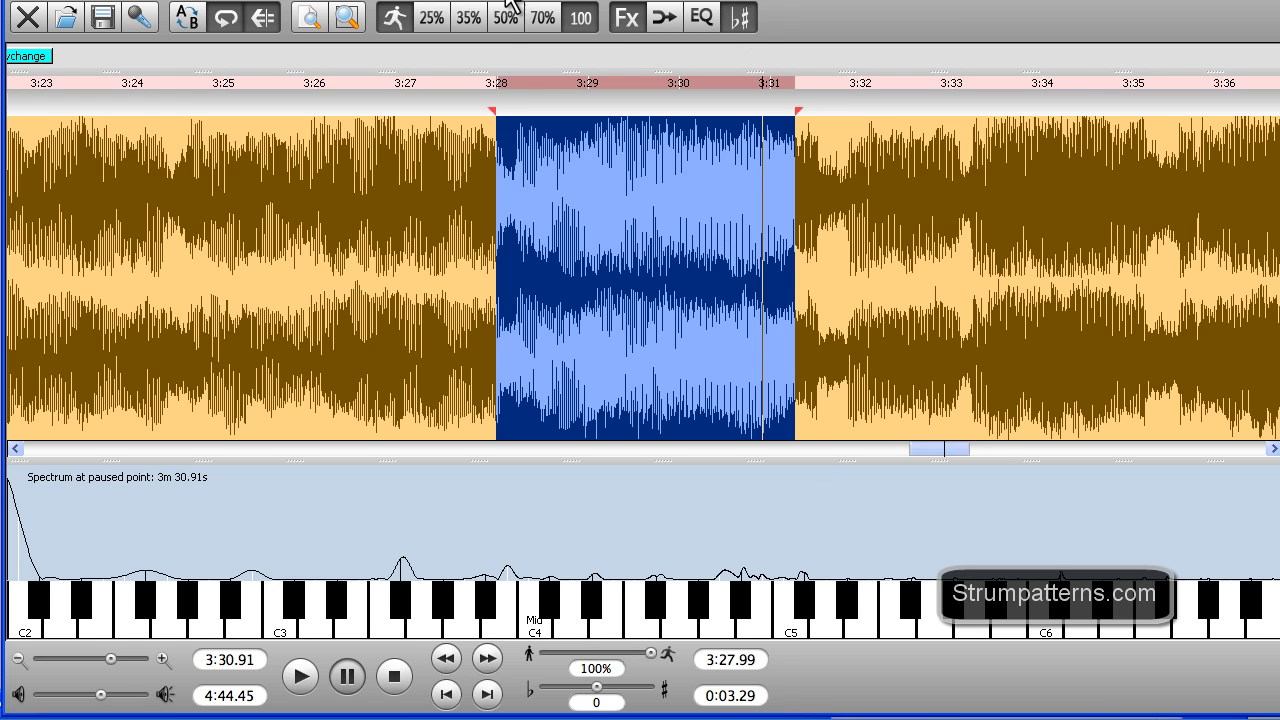
- On the Tuning tab, shift the pitch up +1 semitone and play the selection
{"action": "left_click", "coordinate": [617, 24]}
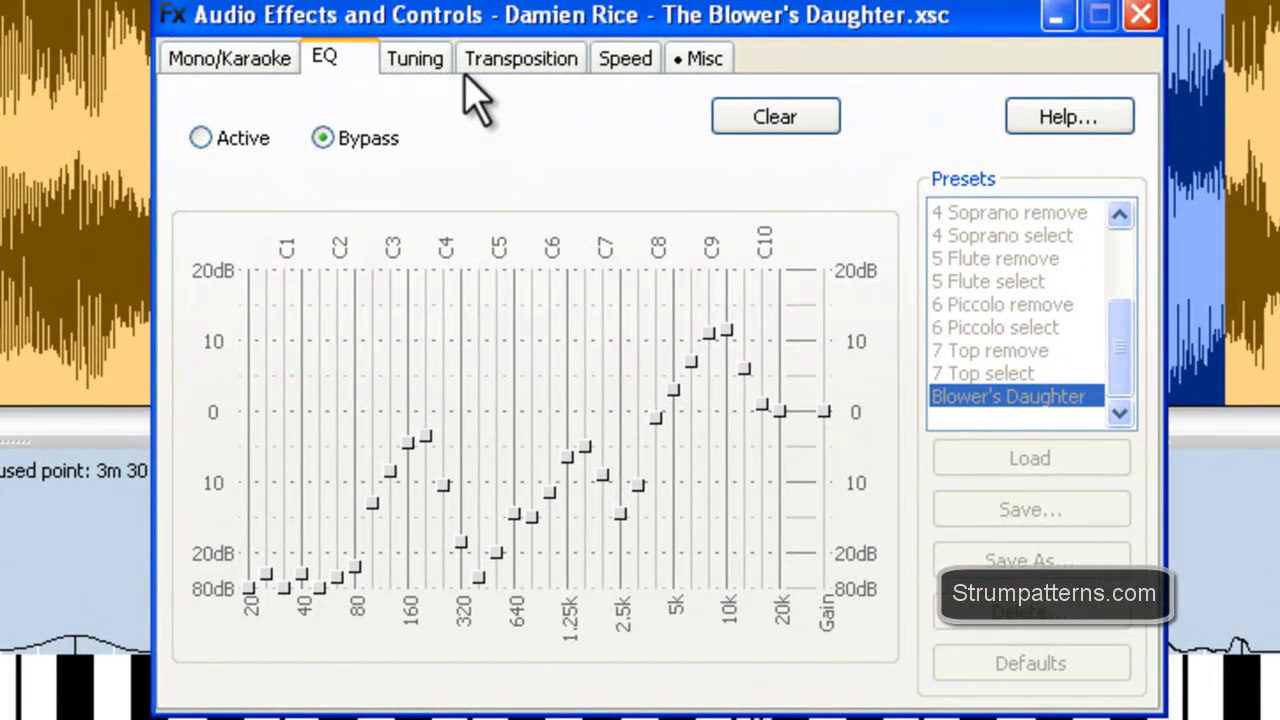
{"action": "left_click", "coordinate": [505, 60]}
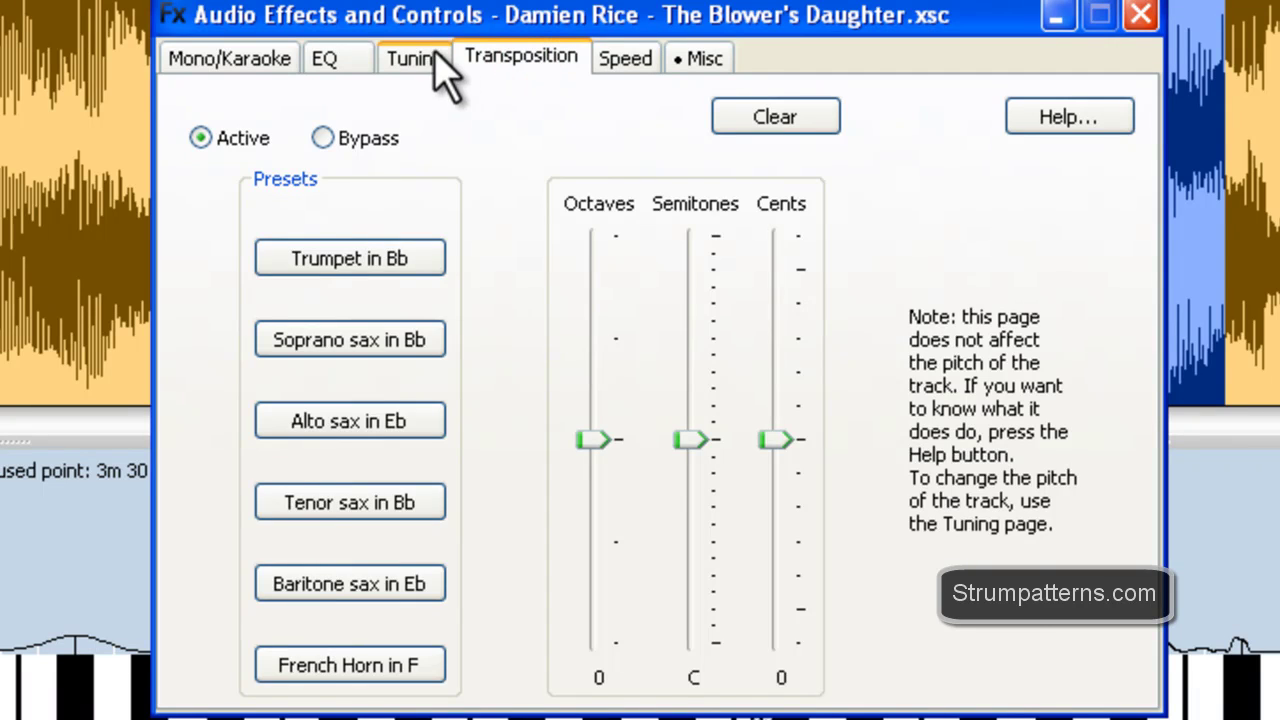
{"action": "left_click", "coordinate": [440, 60]}
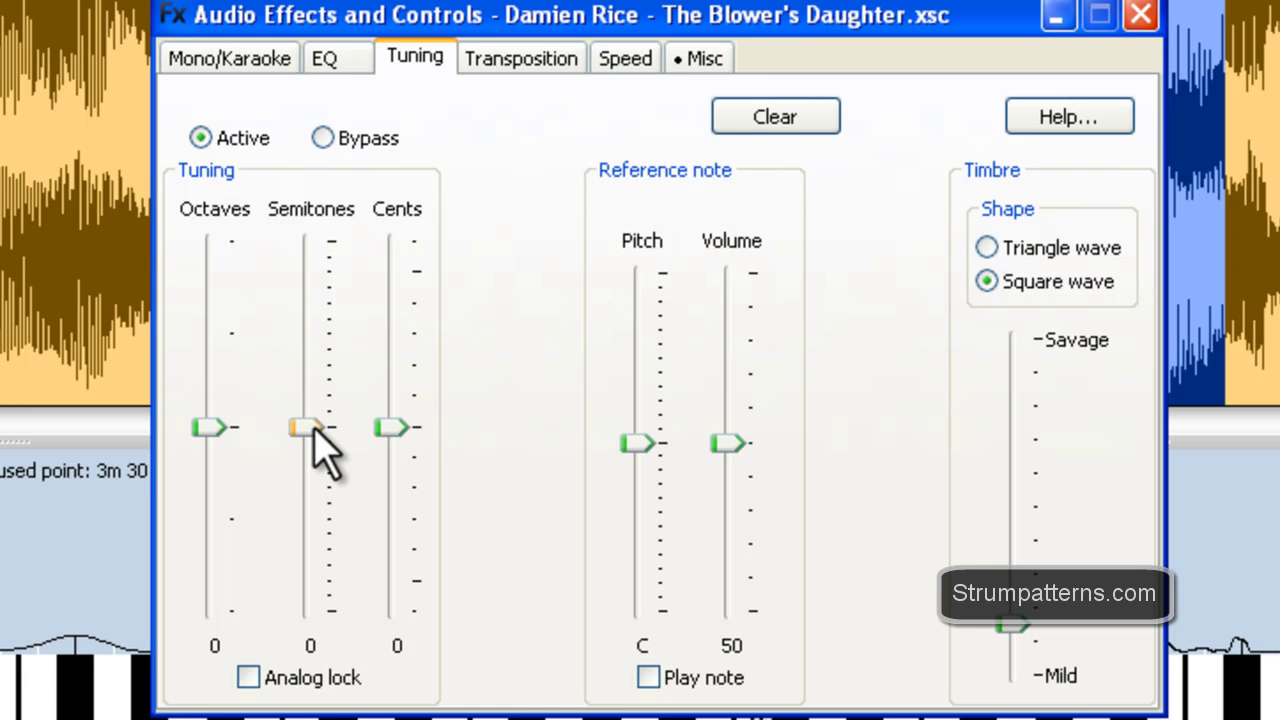
{"action": "left_click_drag", "start_coordinate": [310, 430], "coordinate": [316, 421]}
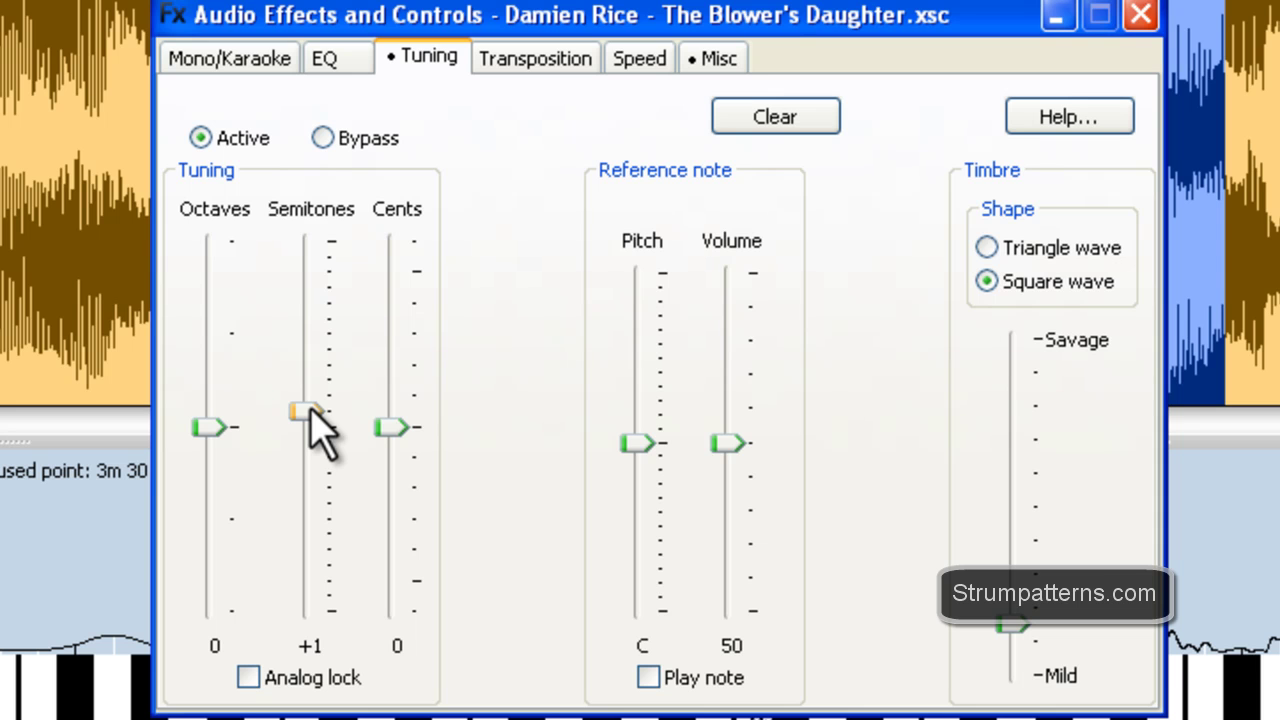
{"action": "mouse_move", "coordinate": [318, 428]}
{"action": "left_mouse_down"}
{"action": "mouse_move", "coordinate": [314, 443]}
{"action": "mouse_move", "coordinate": [323, 437]}
{"action": "left_mouse_up"}
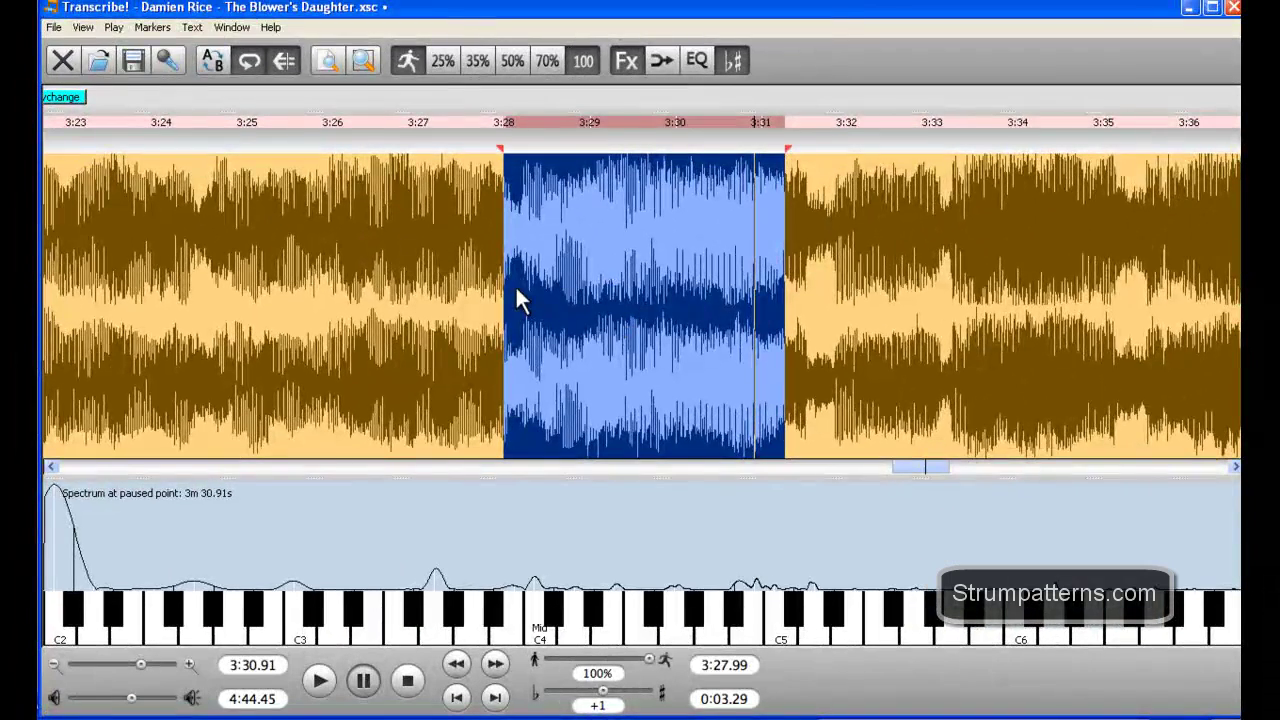
{"action": "key", "text": "space"}
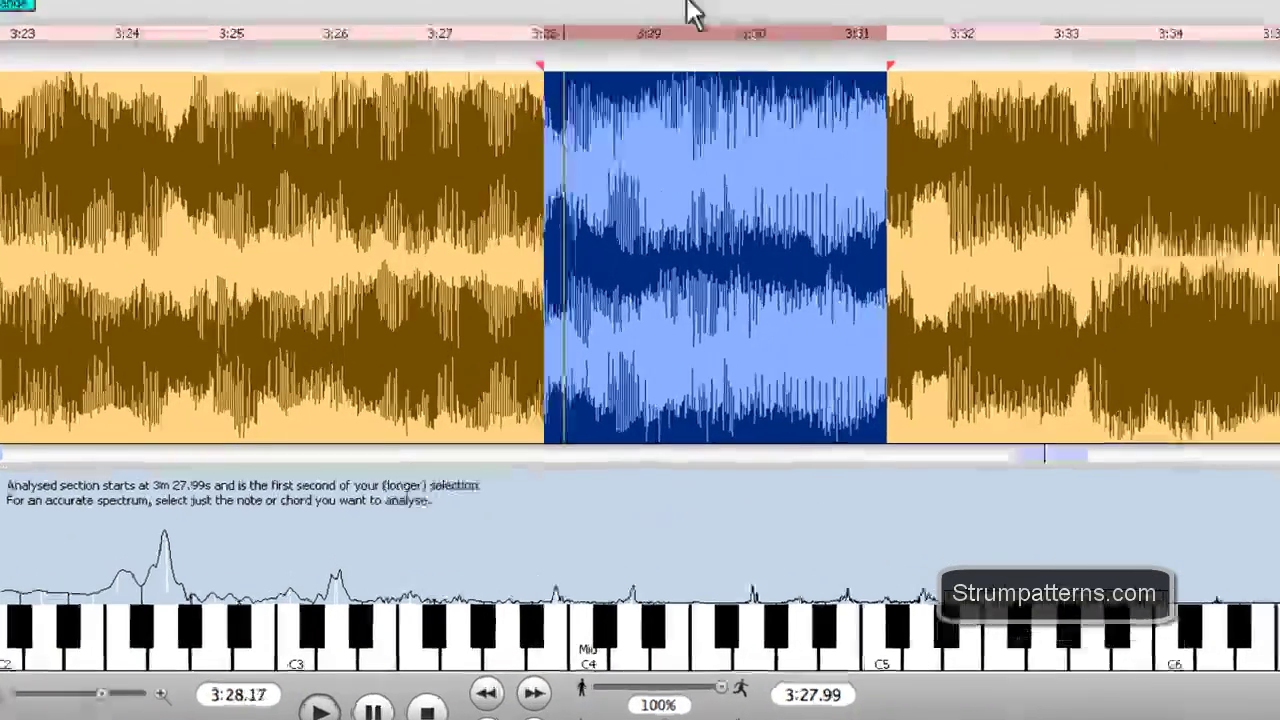
- Set the semitone shift to -2 and switch the tuning to Bypass
{"action": "left_click", "coordinate": [693, 14]}
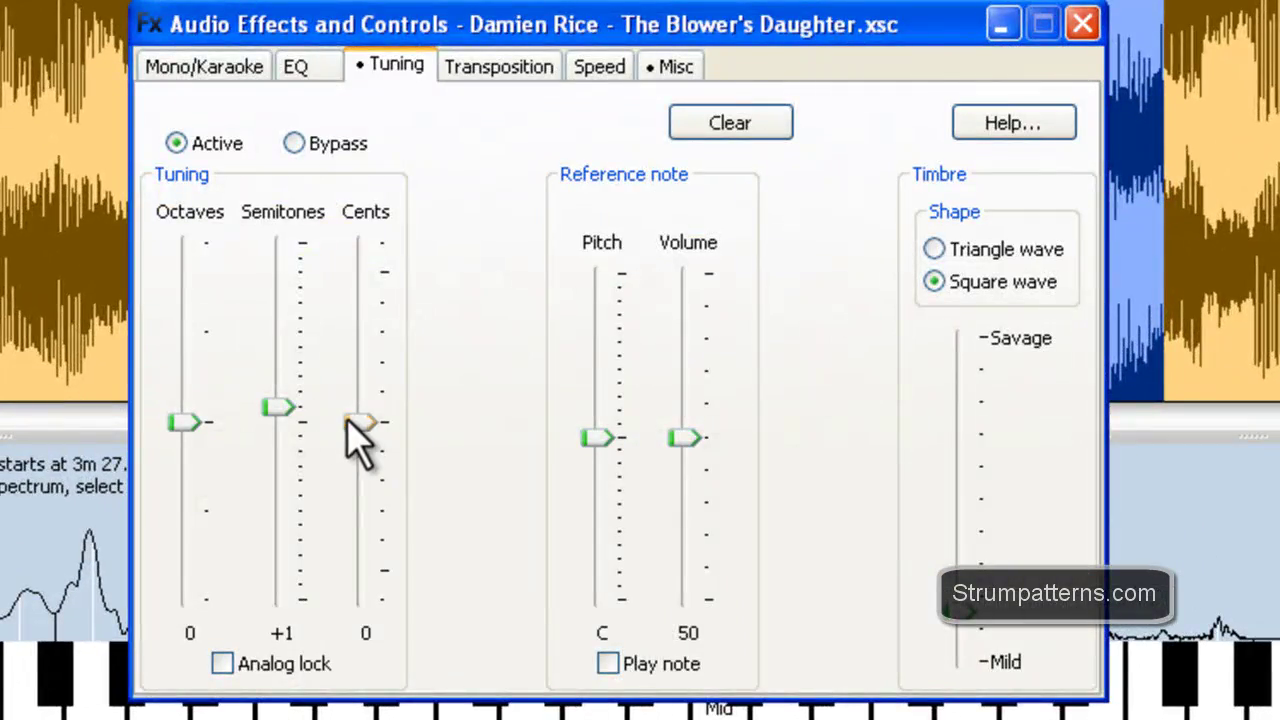
{"action": "left_click_drag", "start_coordinate": [287, 405], "coordinate": [277, 394]}
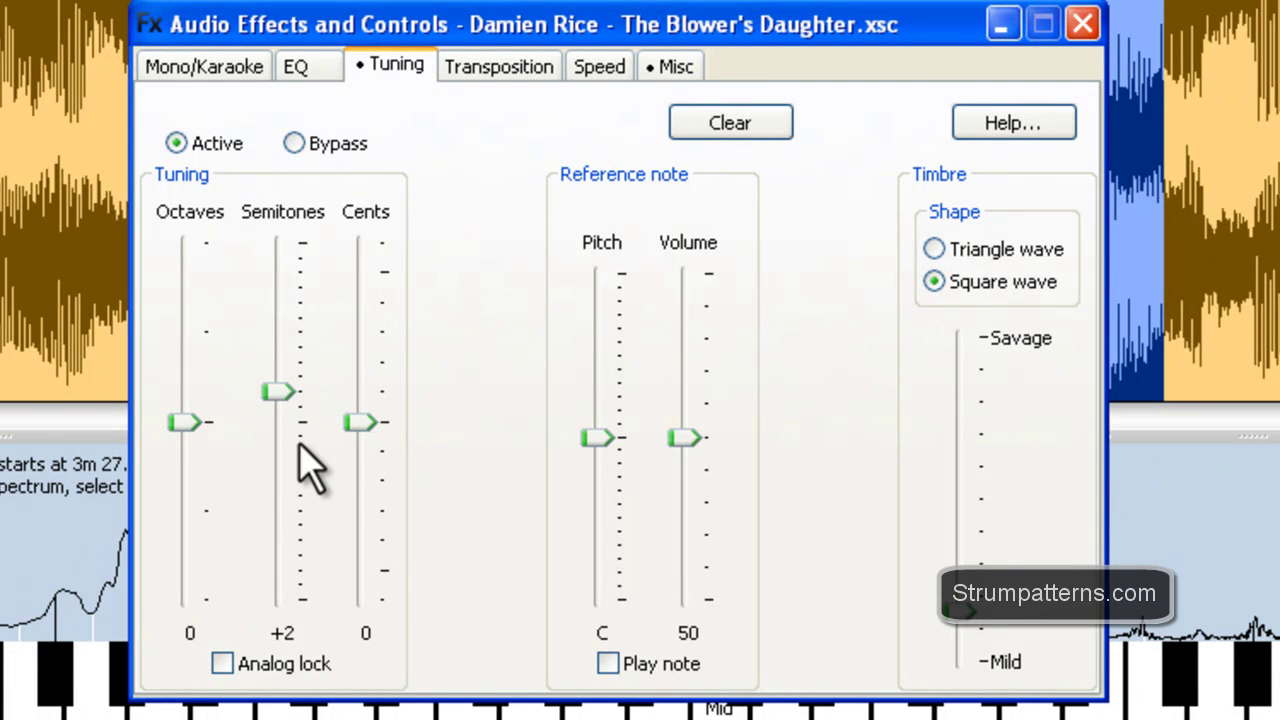
{"action": "left_click", "coordinate": [272, 449]}
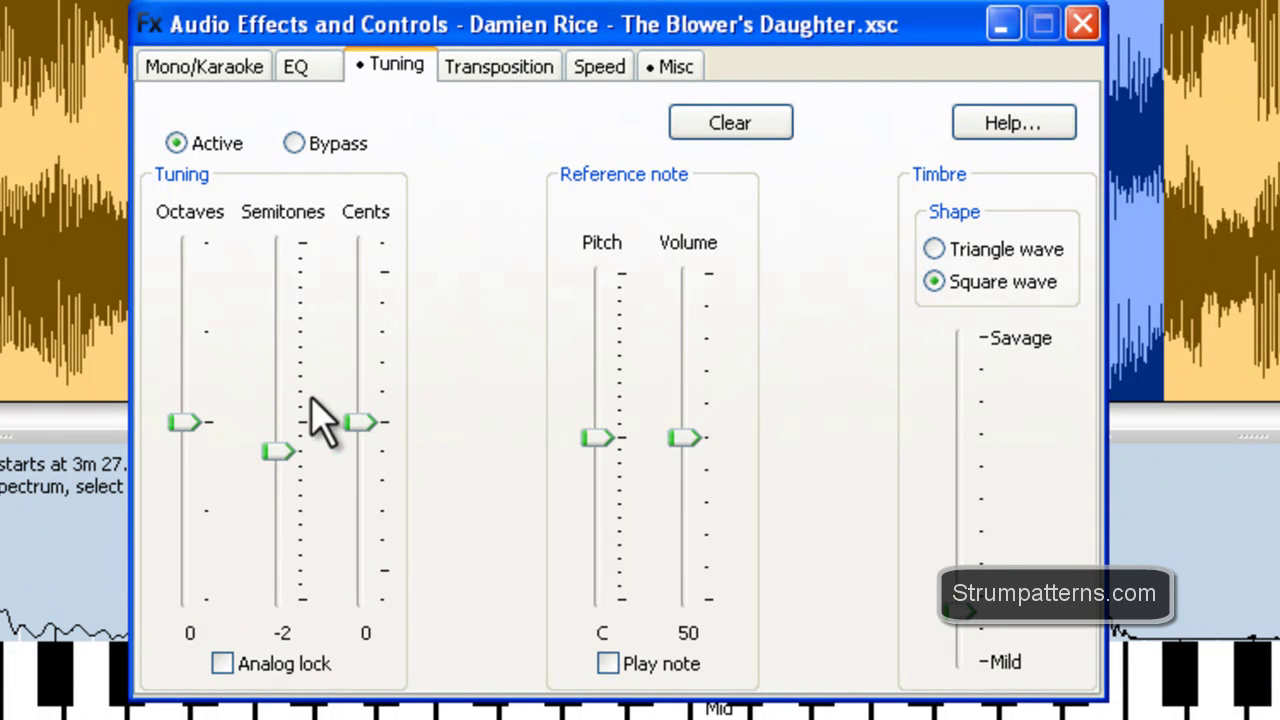
{"action": "left_click", "coordinate": [296, 143]}
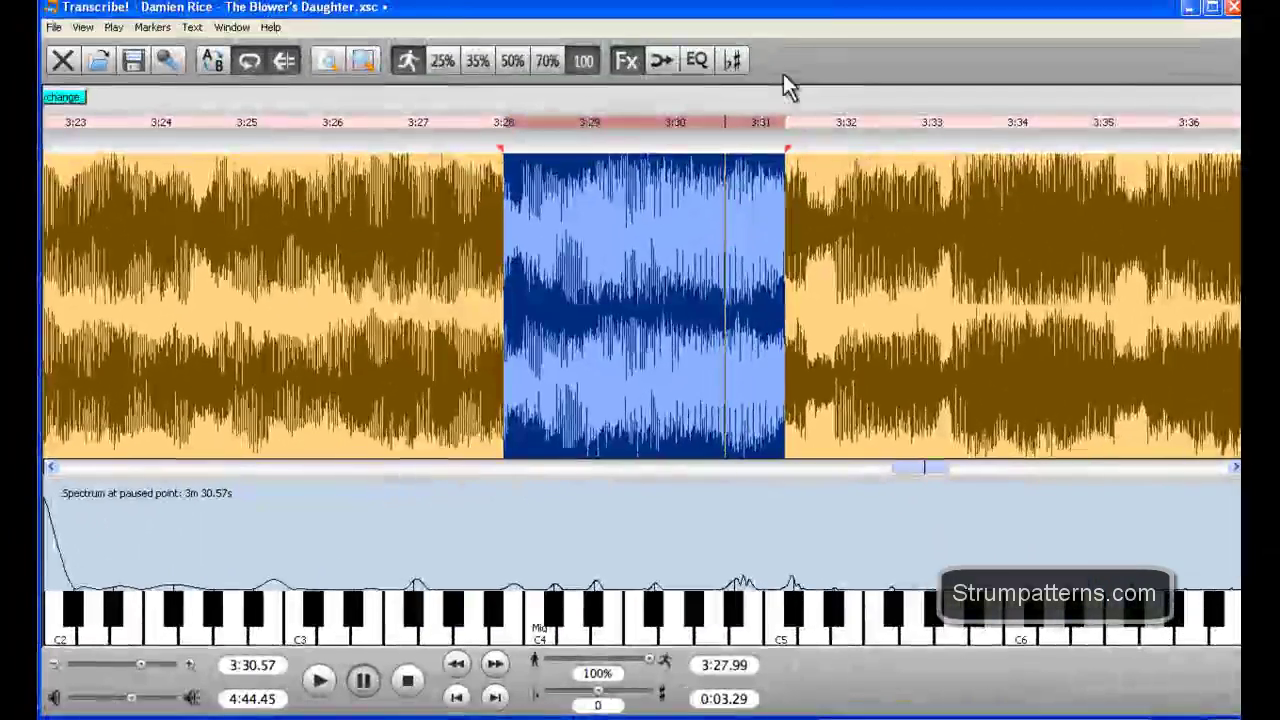
- Compare the selection with the -2 semitone tuning toggled on and off during playback
{"action": "left_click", "coordinate": [737, 61]}
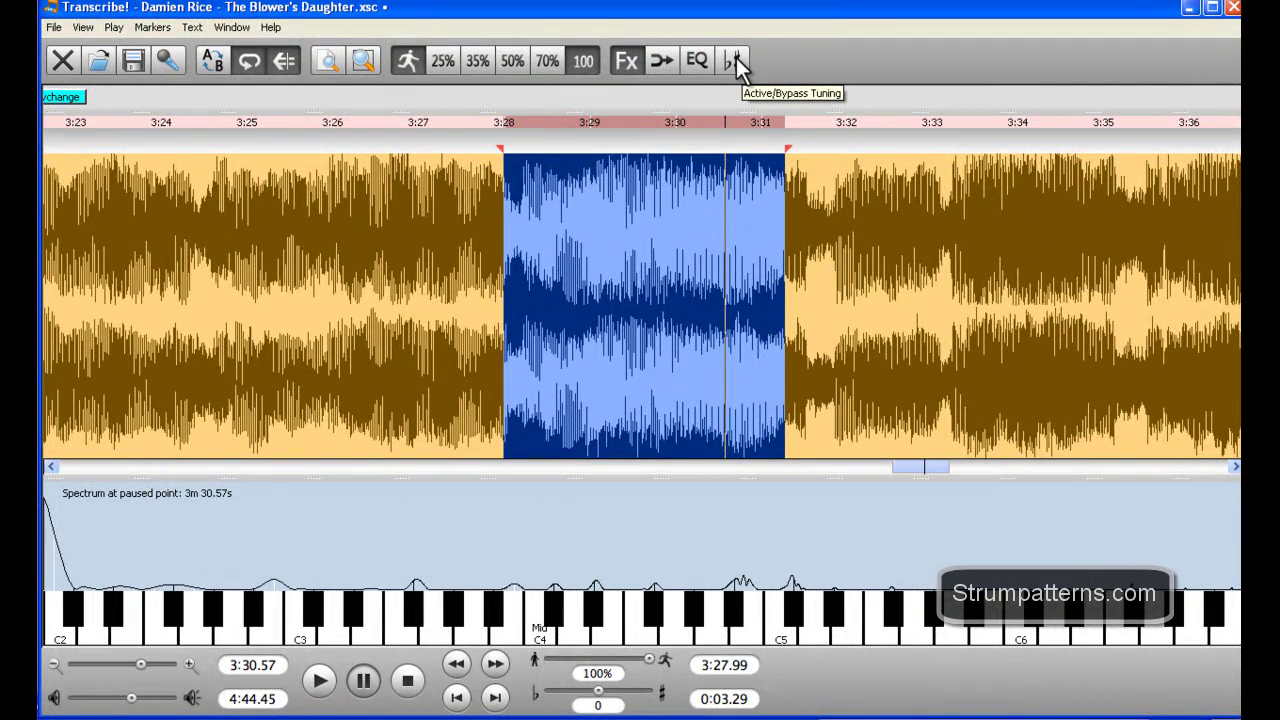
{"action": "left_click", "coordinate": [736, 59]}
{"action": "key", "text": "space"}
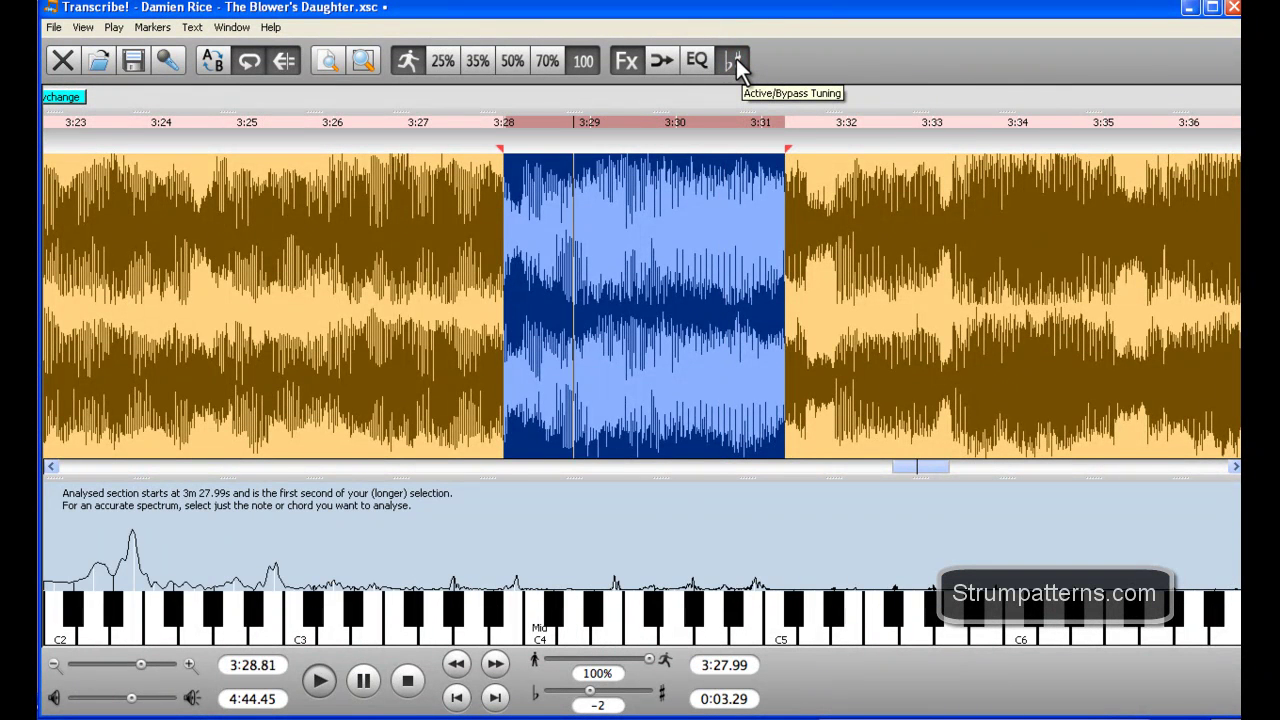
{"action": "left_click", "coordinate": [736, 60]}
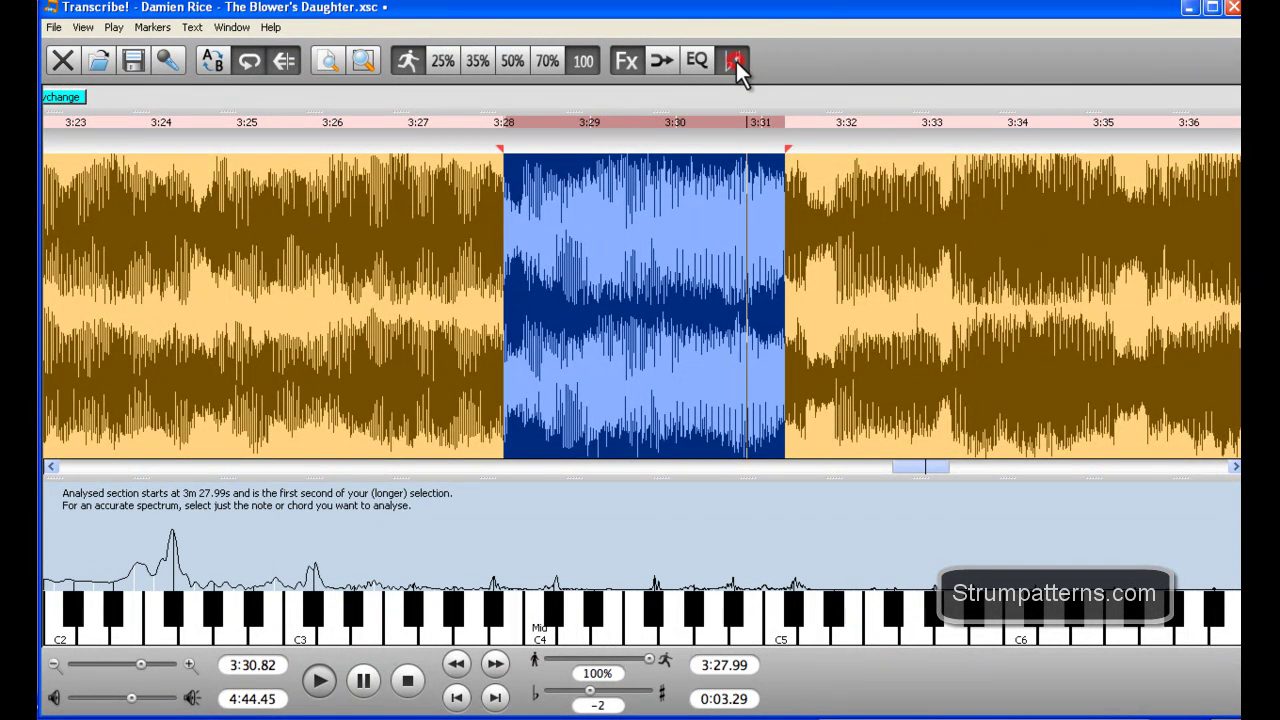
{"action": "key", "text": "space"}
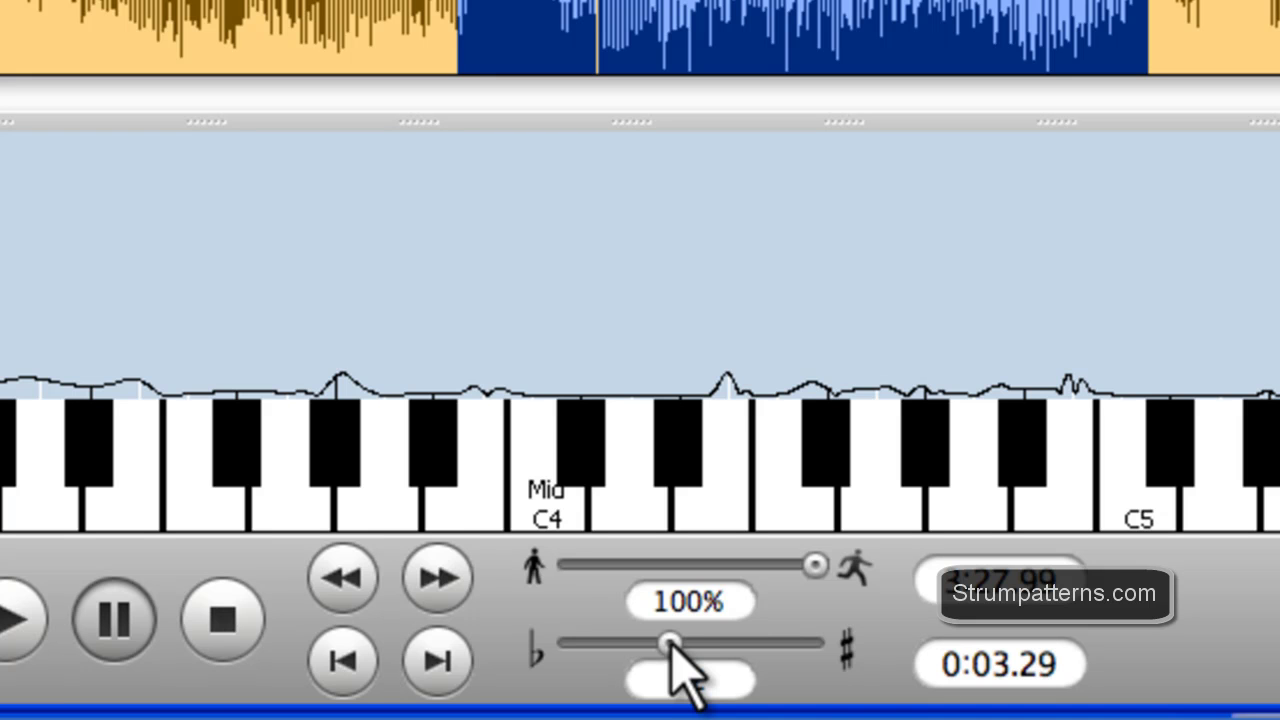
- Raise the playback pitch to +2 semitones and fine-tune the cents on the Tuning tab
{"action": "left_click_drag", "start_coordinate": [670, 643], "coordinate": [712, 645]}
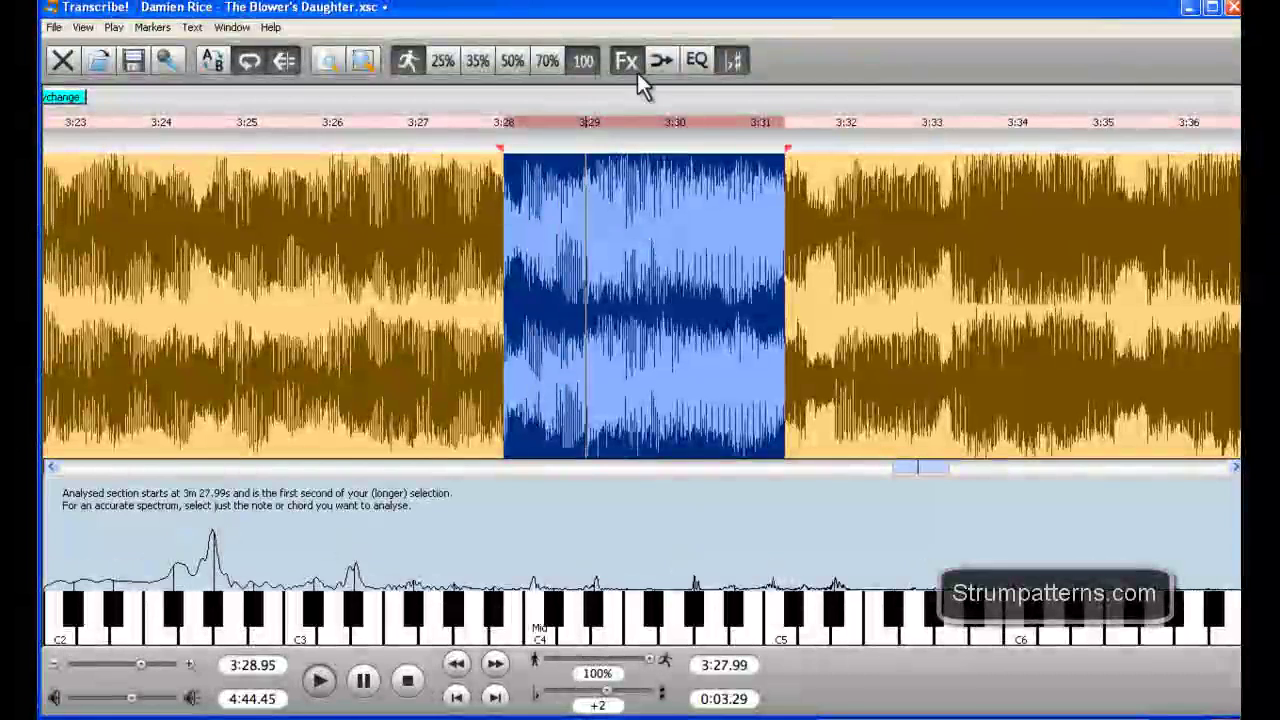
{"action": "left_click", "coordinate": [627, 62]}
{"action": "mouse_move", "coordinate": [340, 470]}
{"action": "left_mouse_down"}
{"action": "mouse_move", "coordinate": [343, 414]}
{"action": "mouse_move", "coordinate": [345, 510]}
{"action": "mouse_move", "coordinate": [343, 470]}
{"action": "left_mouse_up"}
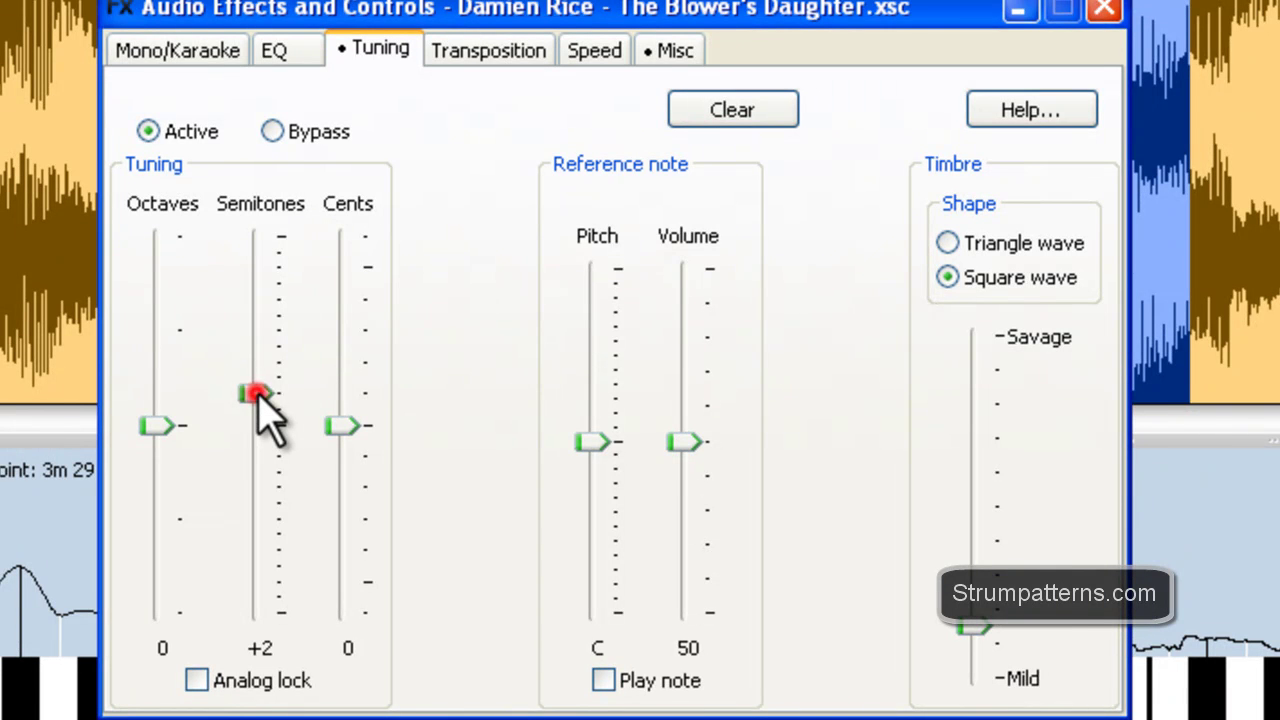
- Try semitone shifts of +1, -1 and -3, then reset to 0 and set tuning to Bypass
{"action": "left_click_drag", "start_coordinate": [259, 392], "coordinate": [257, 412]}
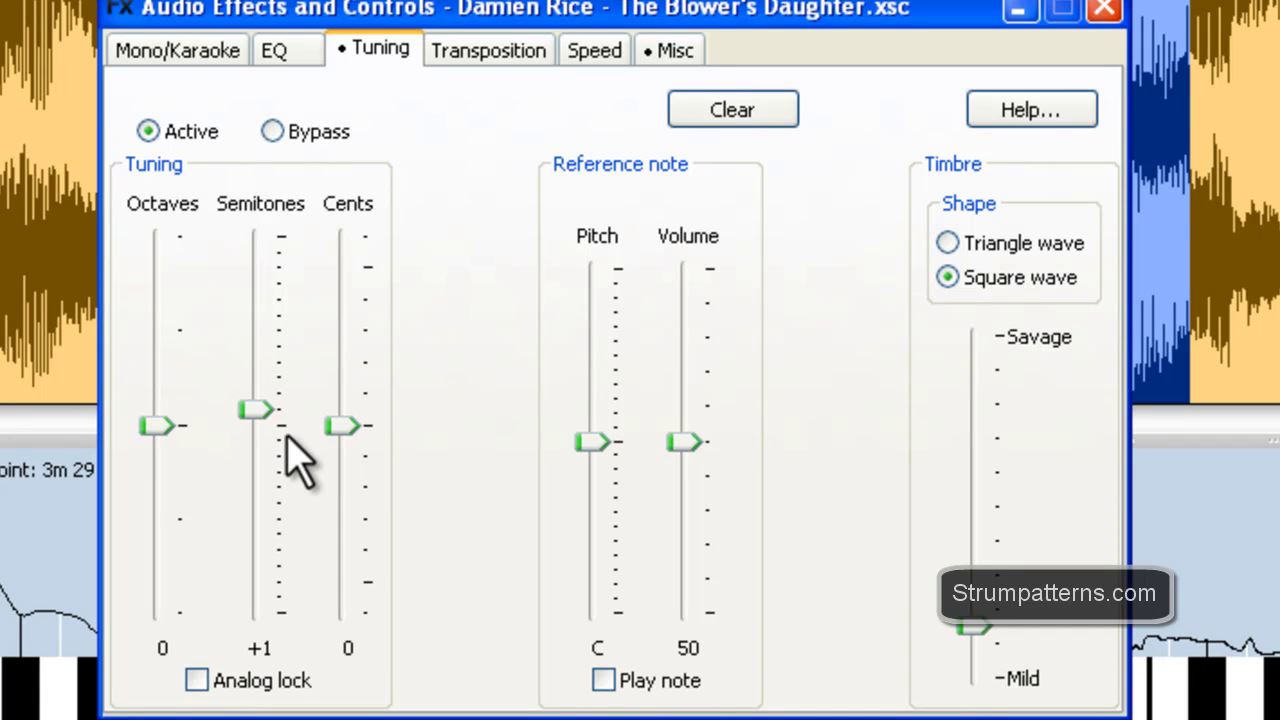
{"action": "left_click_drag", "start_coordinate": [260, 411], "coordinate": [261, 439]}
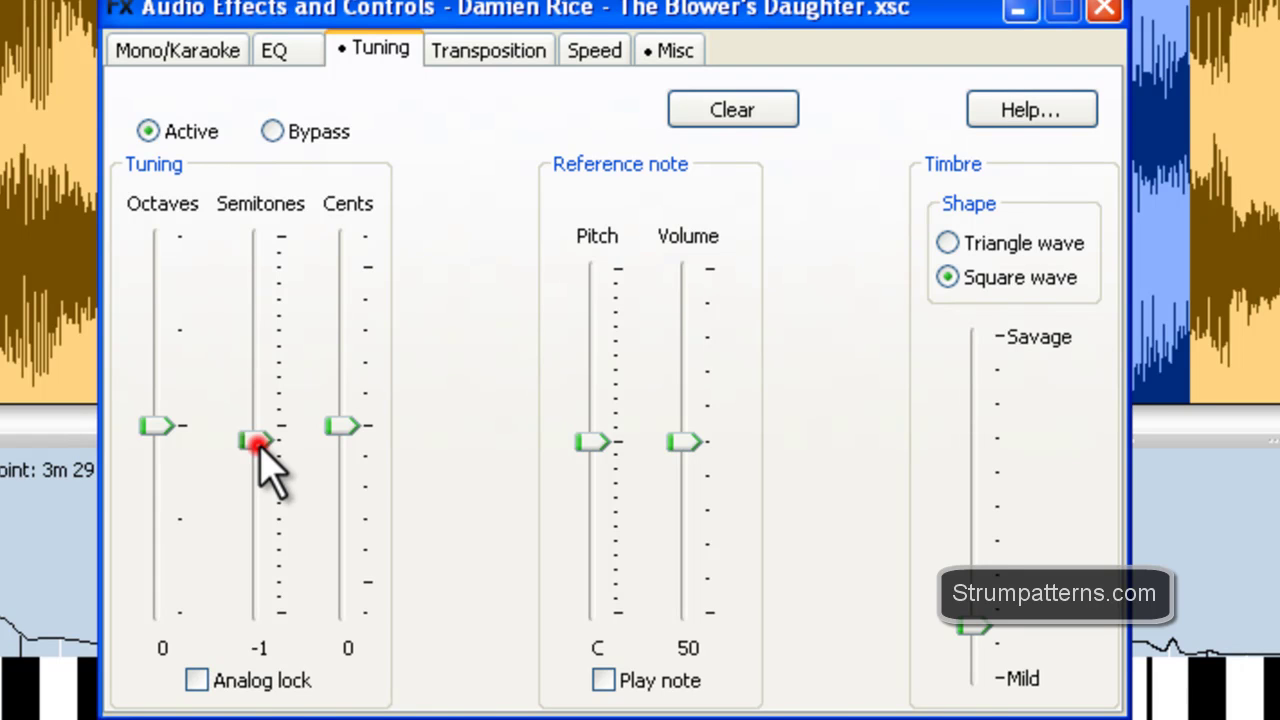
{"action": "left_click_drag", "start_coordinate": [258, 444], "coordinate": [259, 430]}
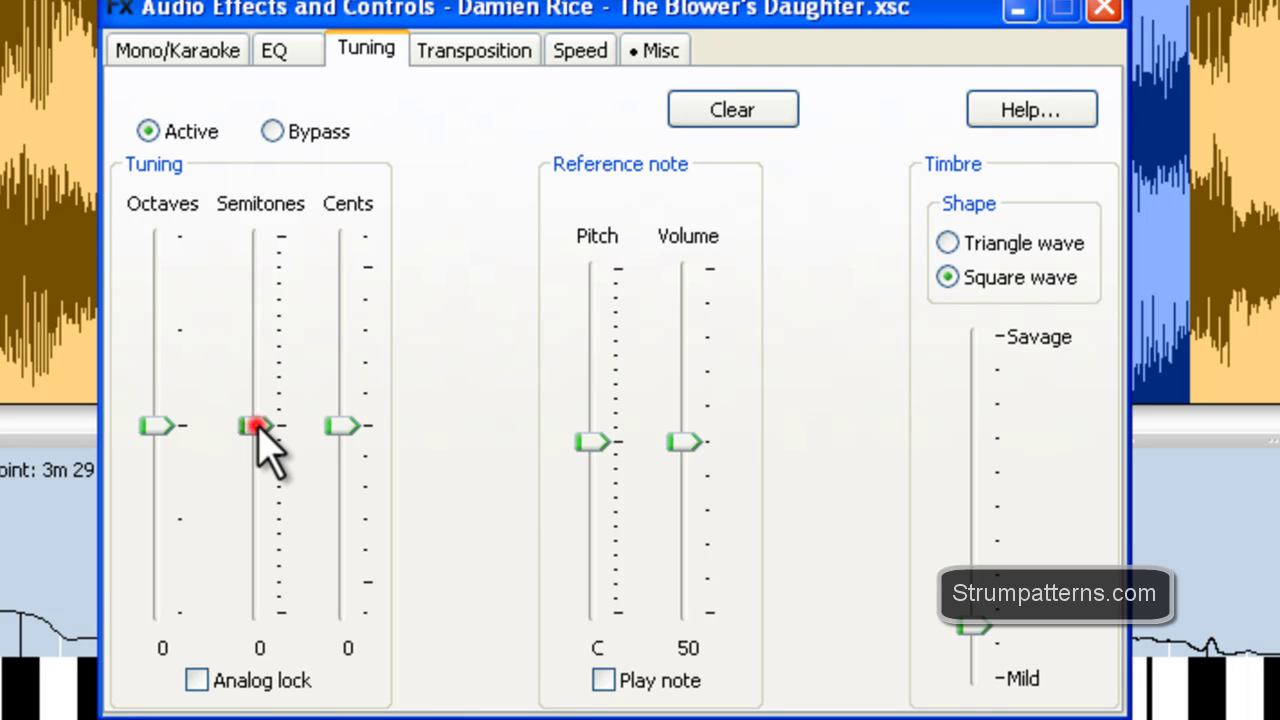
{"action": "left_click_drag", "start_coordinate": [258, 428], "coordinate": [258, 468]}
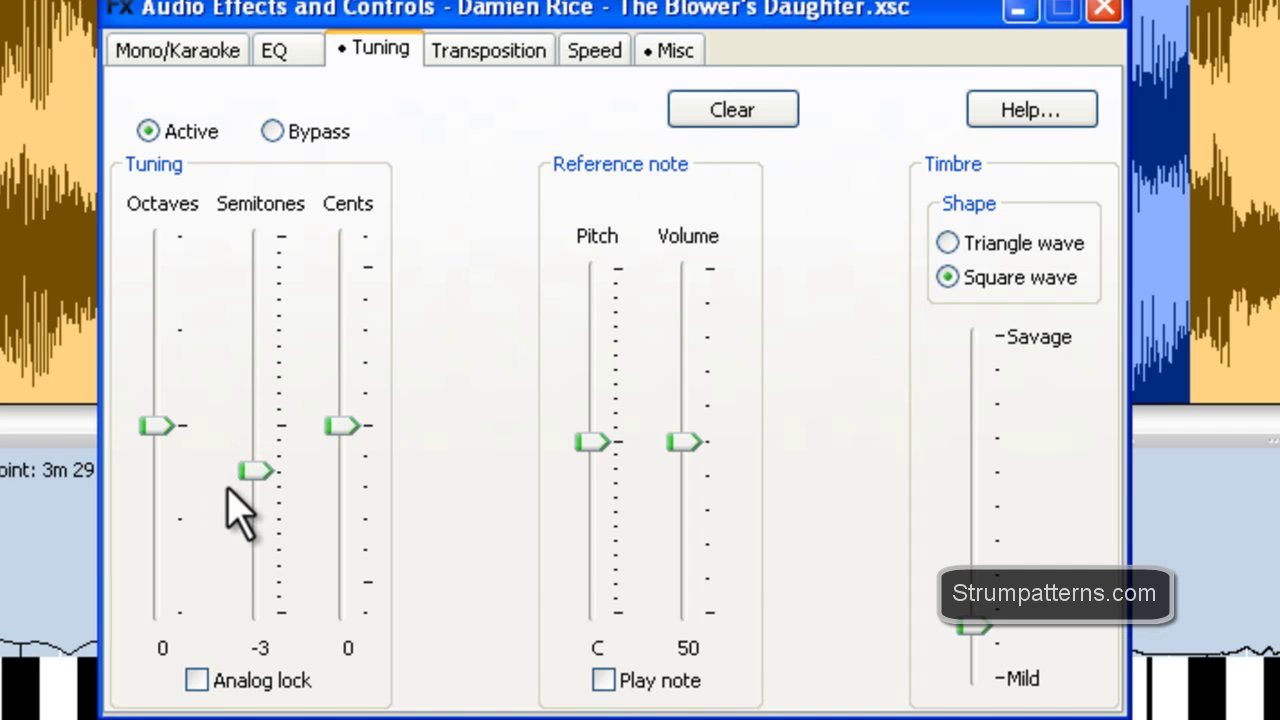
{"action": "left_click_drag", "start_coordinate": [250, 472], "coordinate": [258, 428]}
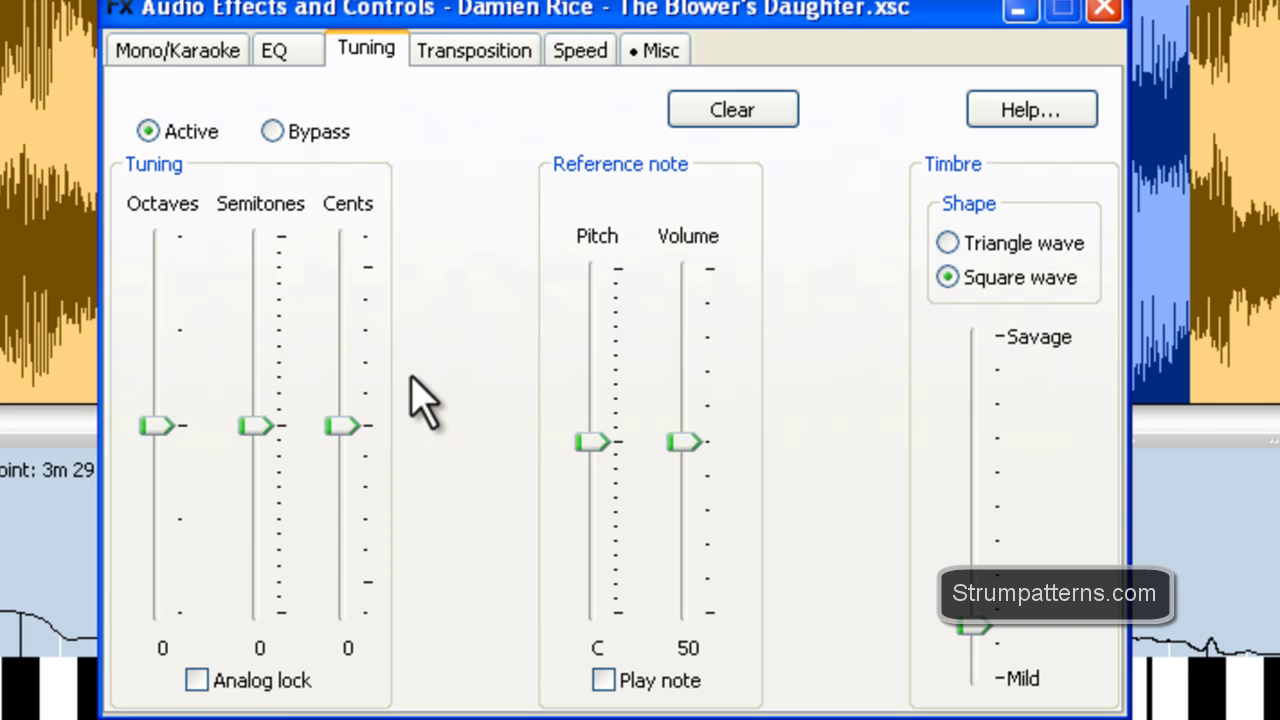
{"action": "left_click", "coordinate": [280, 133]}
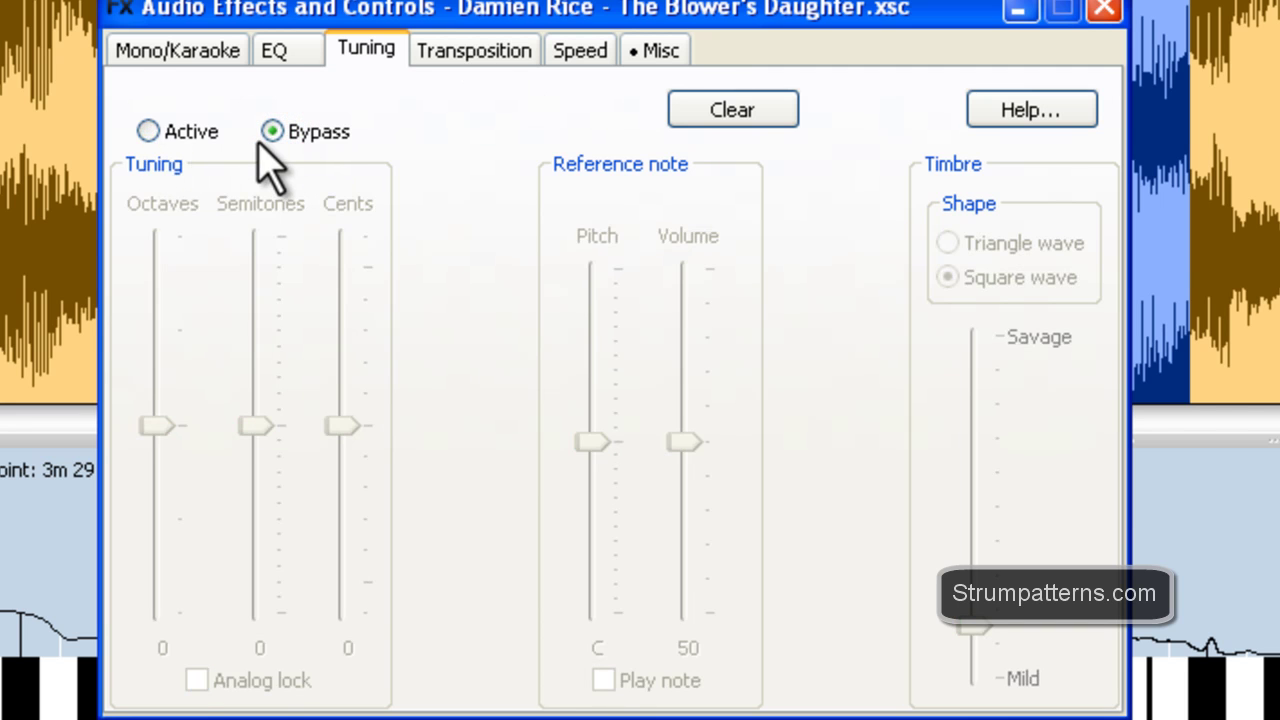
- Show the Transposition tab of the effects dialog
{"action": "left_click", "coordinate": [487, 54]}
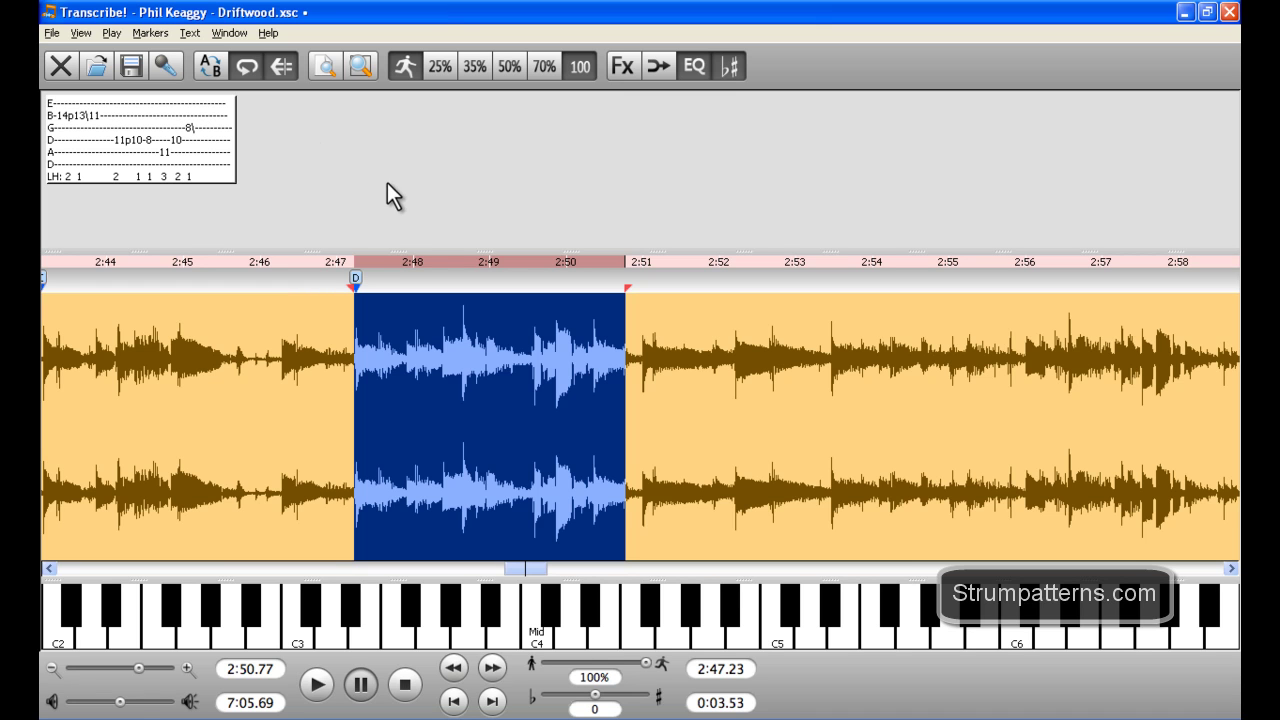
- Try a selection of about 2:47.4 to 2:49.8, adjusting its start back to 2:46.90 and nudging the end
{"action": "left_click", "coordinate": [349, 349]}
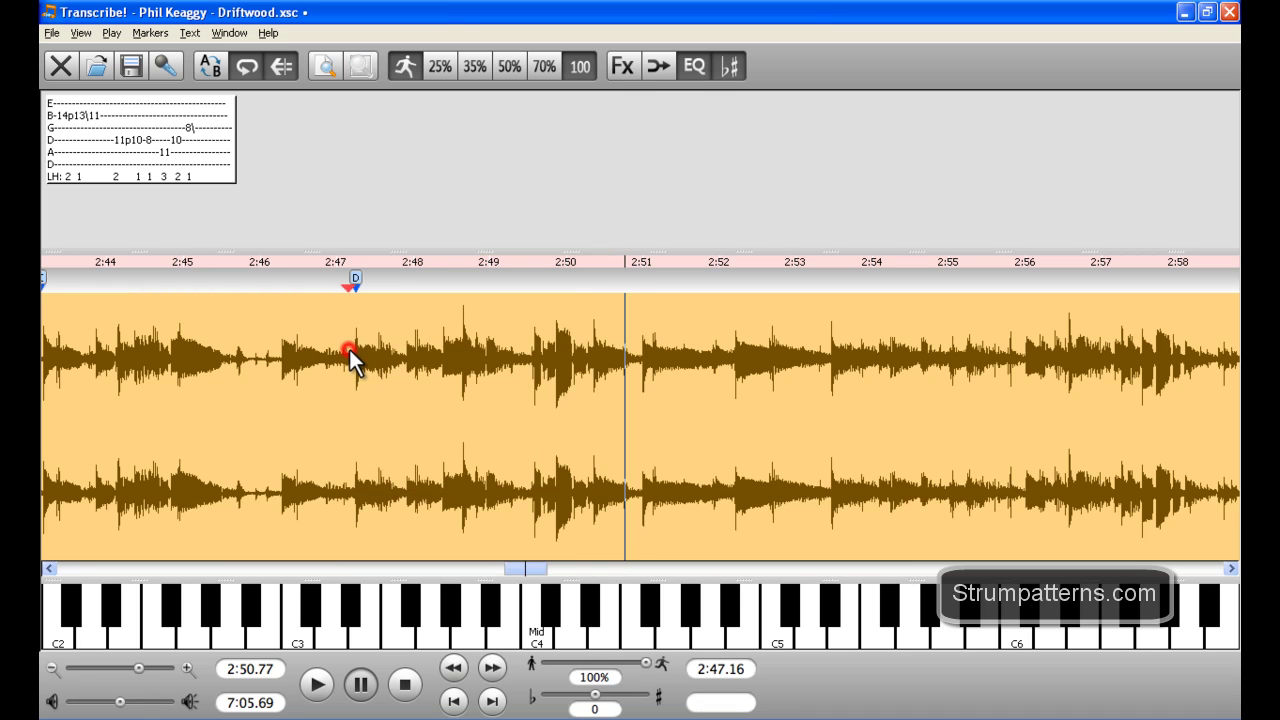
{"action": "left_click_drag", "start_coordinate": [370, 371], "coordinate": [548, 366]}
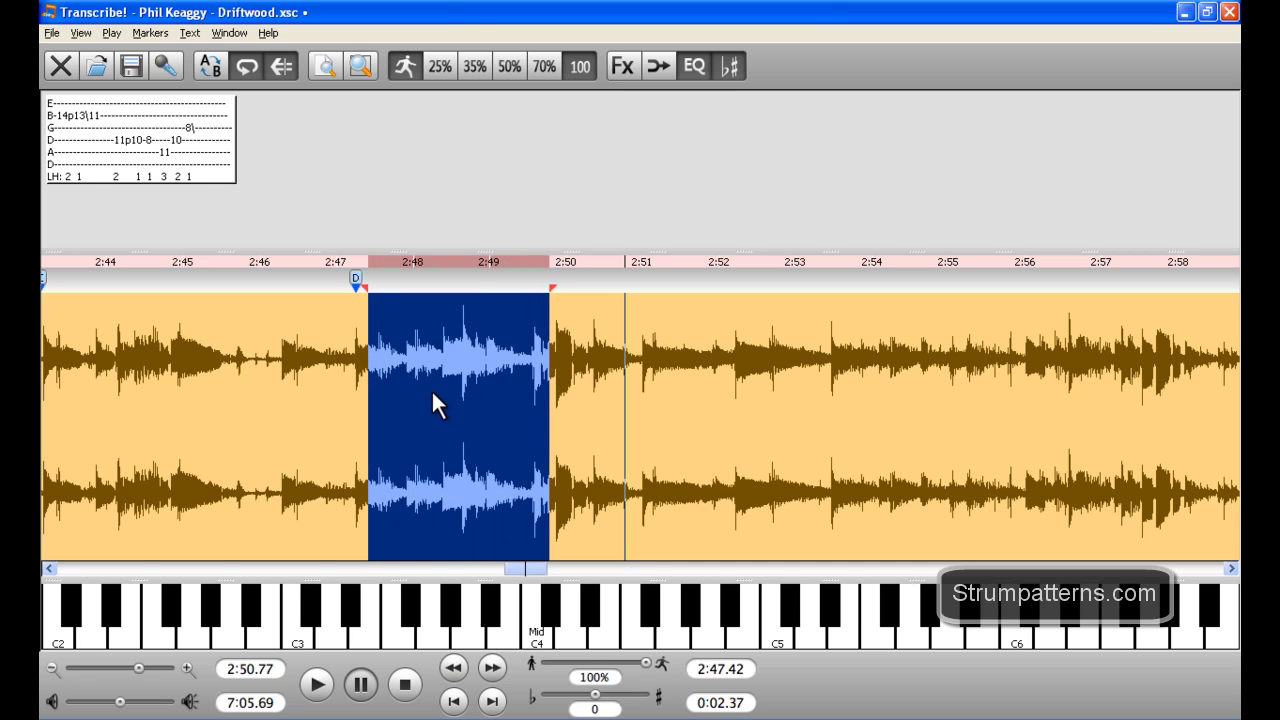
{"action": "left_click", "coordinate": [579, 340], "text": "shift"}
{"action": "left_click", "coordinate": [329, 366], "text": "shift"}
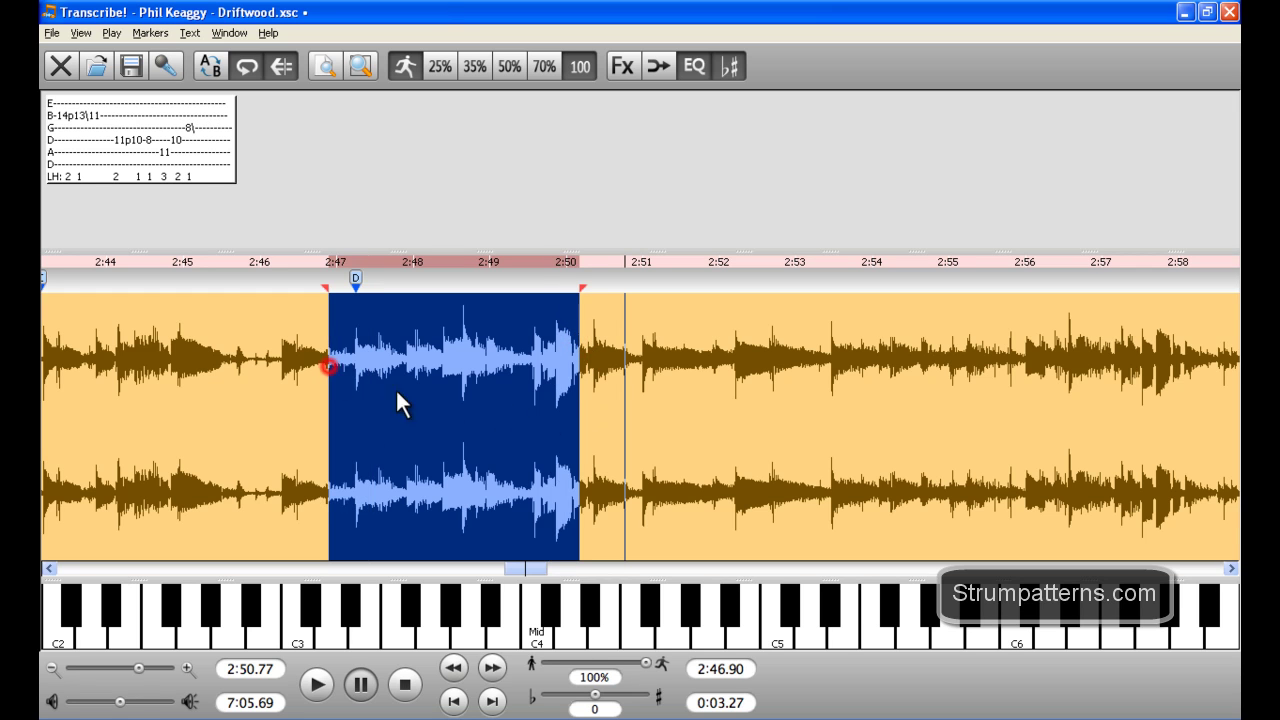
{"action": "left_click", "coordinate": [610, 370], "text": "shift"}
{"action": "left_click", "coordinate": [508, 365], "text": "shift"}
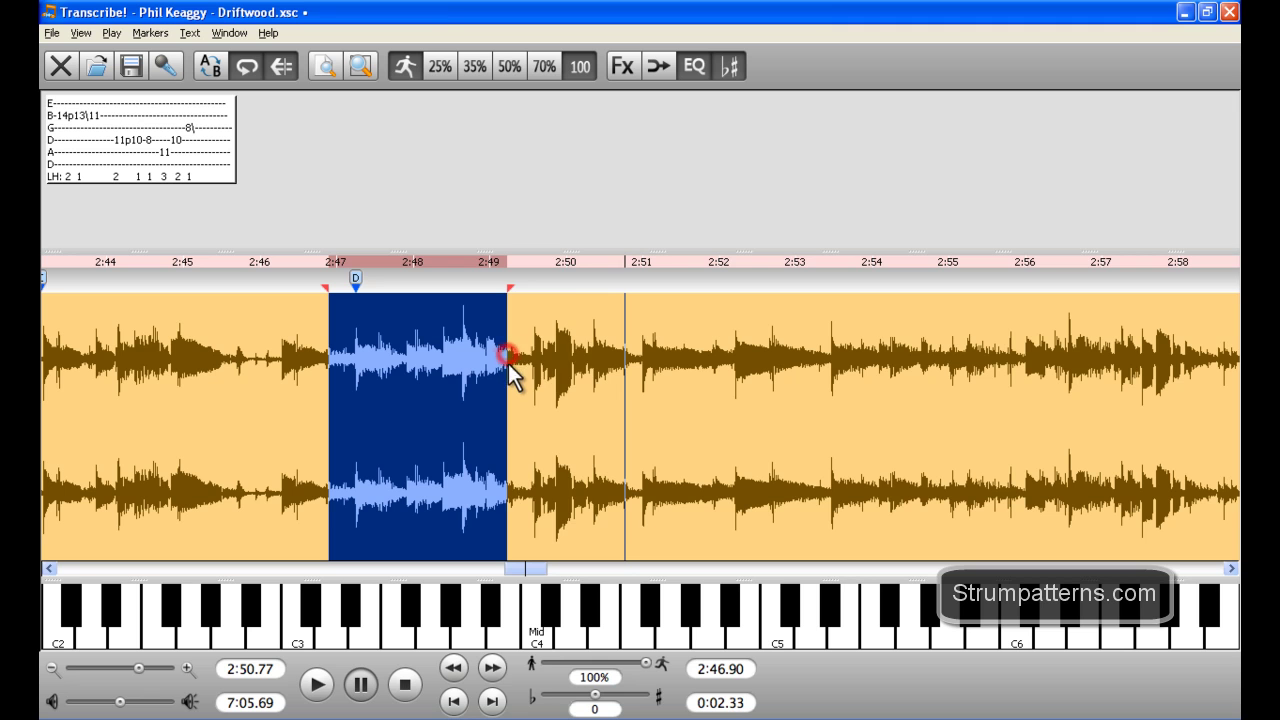
{"action": "left_click", "coordinate": [582, 358], "text": "shift"}
{"action": "left_click", "coordinate": [616, 361], "text": "shift"}
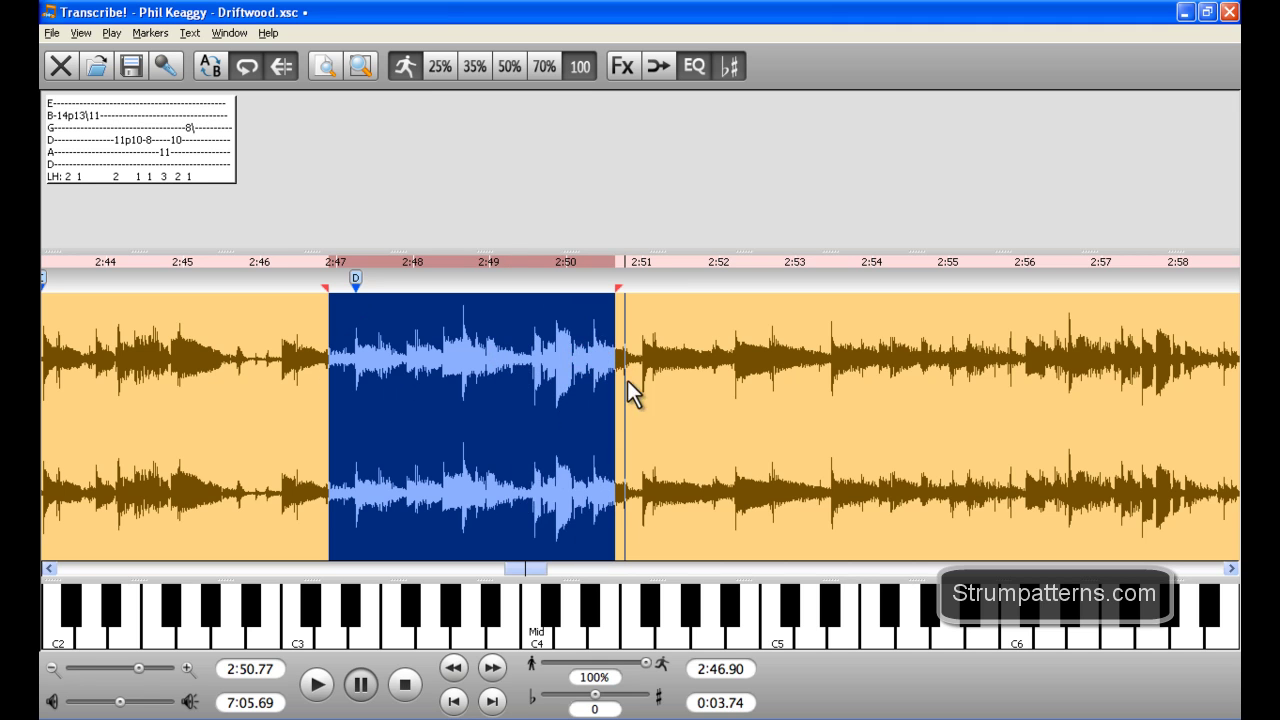
- Redraw the selection from near 2:46.9, trying ends between 2:50.77 and 2:52, then about 2:49.6
{"action": "left_click_drag", "start_coordinate": [378, 376], "coordinate": [625, 397]}
{"action": "left_click_drag", "start_coordinate": [297, 374], "coordinate": [589, 414]}
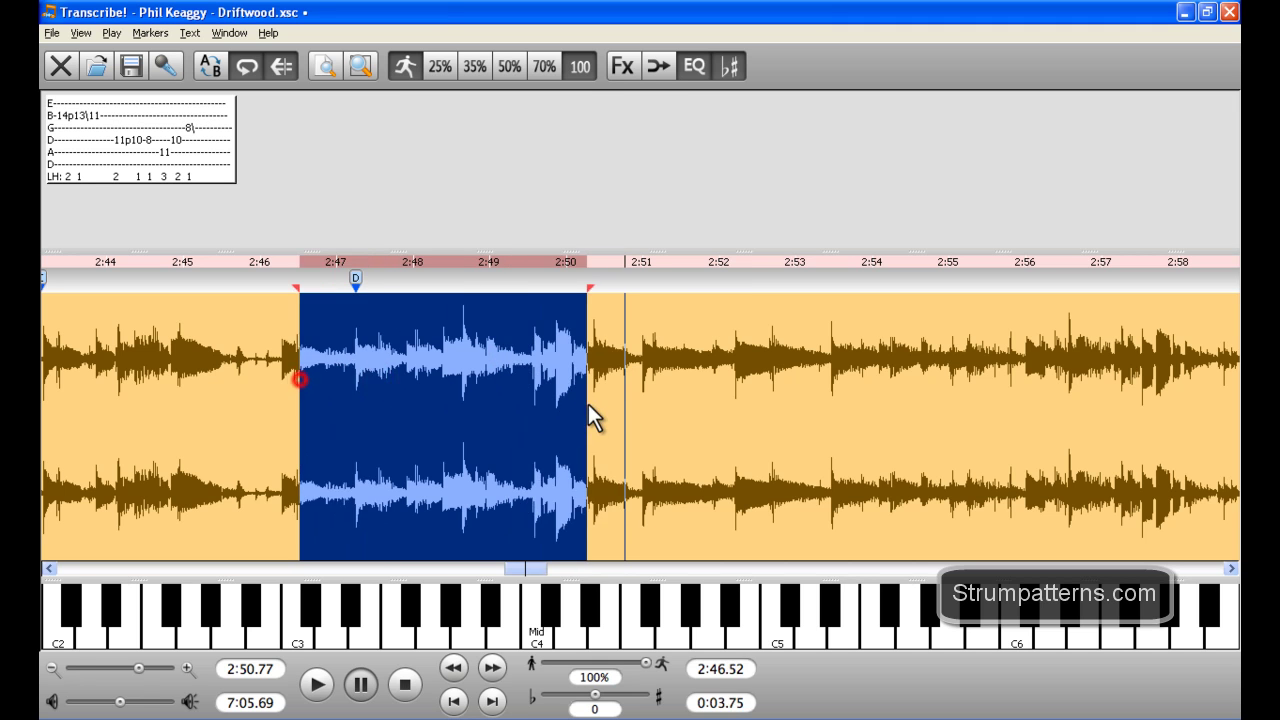
{"action": "mouse_move", "coordinate": [330, 396]}
{"action": "left_mouse_down"}
{"action": "mouse_move", "coordinate": [519, 403]}
{"action": "mouse_move", "coordinate": [626, 360]}
{"action": "mouse_move", "coordinate": [496, 363]}
{"action": "left_mouse_up"}
{"action": "left_click", "coordinate": [626, 288]}
{"action": "left_click", "coordinate": [590, 365], "text": "shift"}
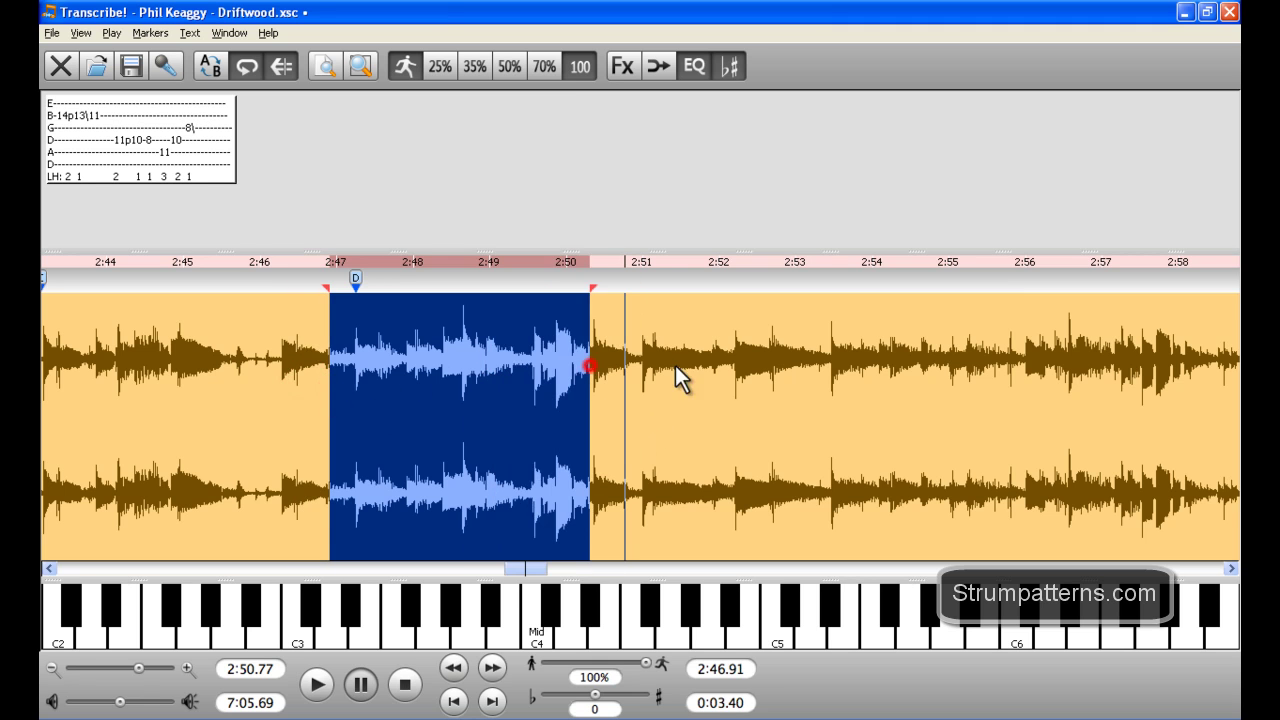
{"action": "left_click", "coordinate": [722, 365], "text": "shift"}
{"action": "left_click", "coordinate": [535, 392], "text": "shift"}
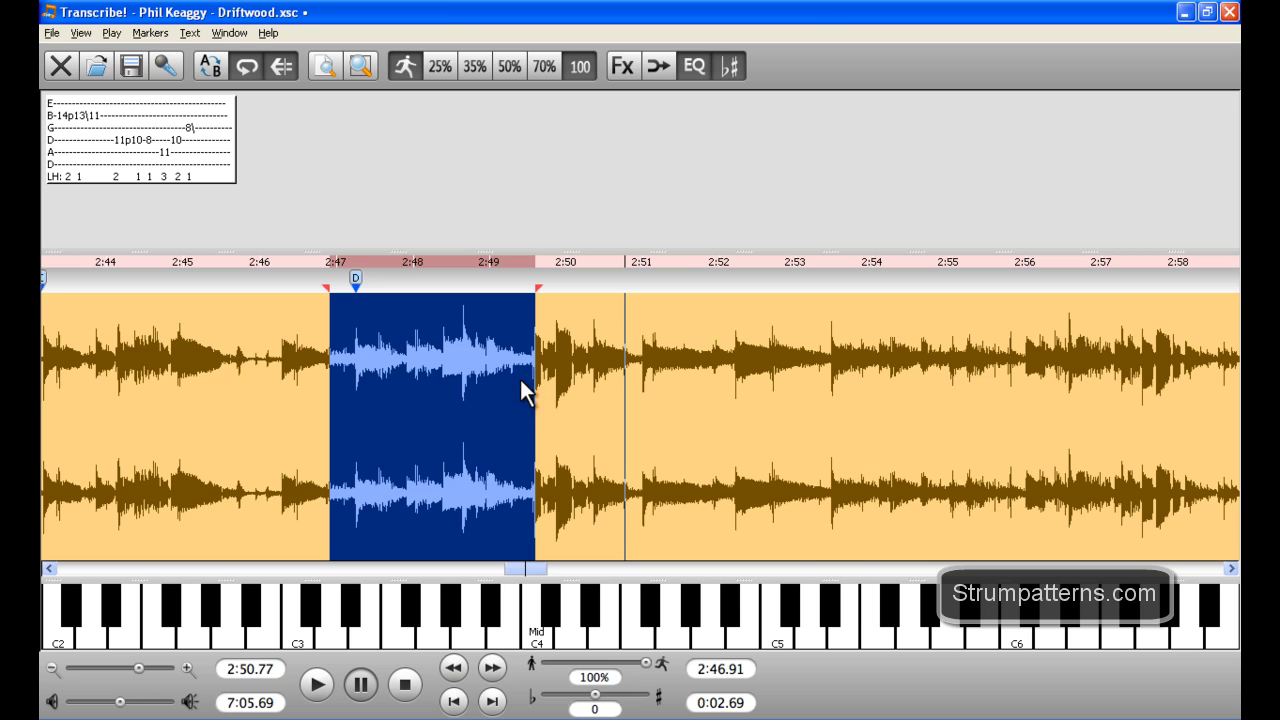
- Clear the trial selections and leave the playback start at about 2:45.47
{"action": "left_click", "coordinate": [416, 368]}
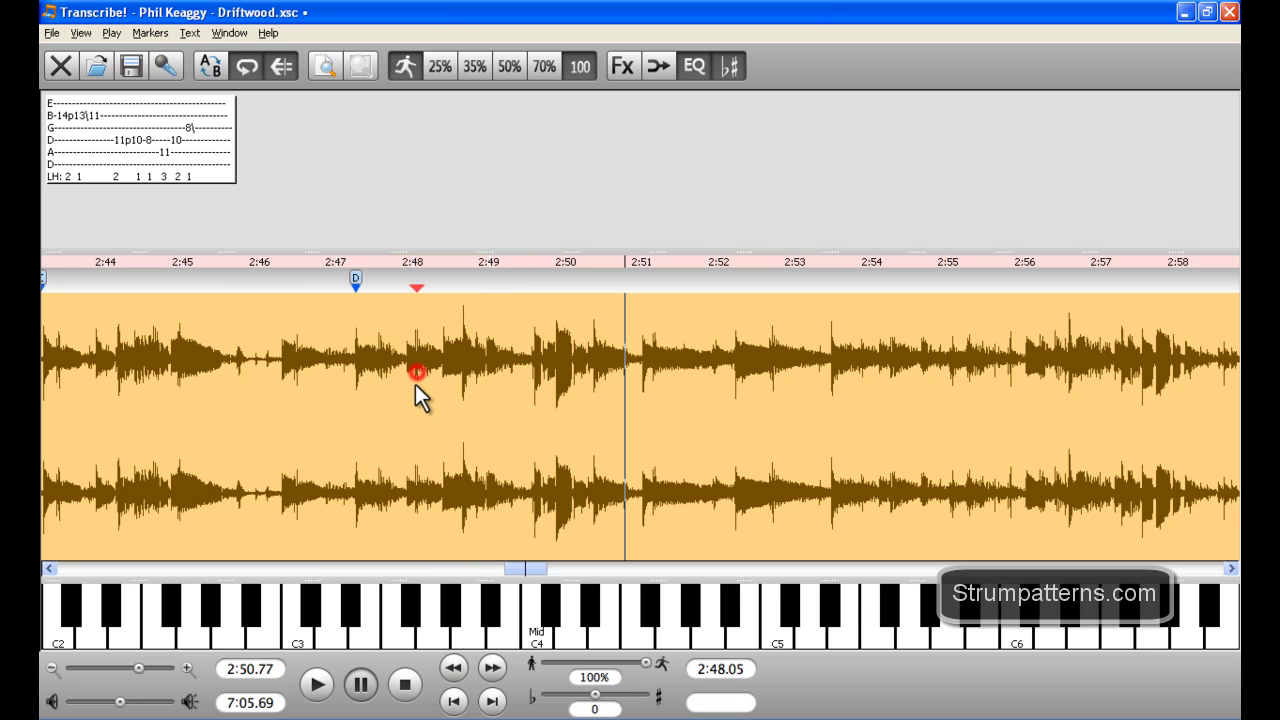
{"action": "left_click", "coordinate": [250, 347]}
{"action": "mouse_move", "coordinate": [543, 572]}
{"action": "left_mouse_down"}
{"action": "mouse_move", "coordinate": [912, 572]}
{"action": "mouse_move", "coordinate": [489, 571]}
{"action": "mouse_move", "coordinate": [531, 569]}
{"action": "mouse_move", "coordinate": [520, 570]}
{"action": "left_mouse_up"}
{"action": "left_click", "coordinate": [811, 379], "text": "shift"}
{"action": "left_click", "coordinate": [321, 421]}
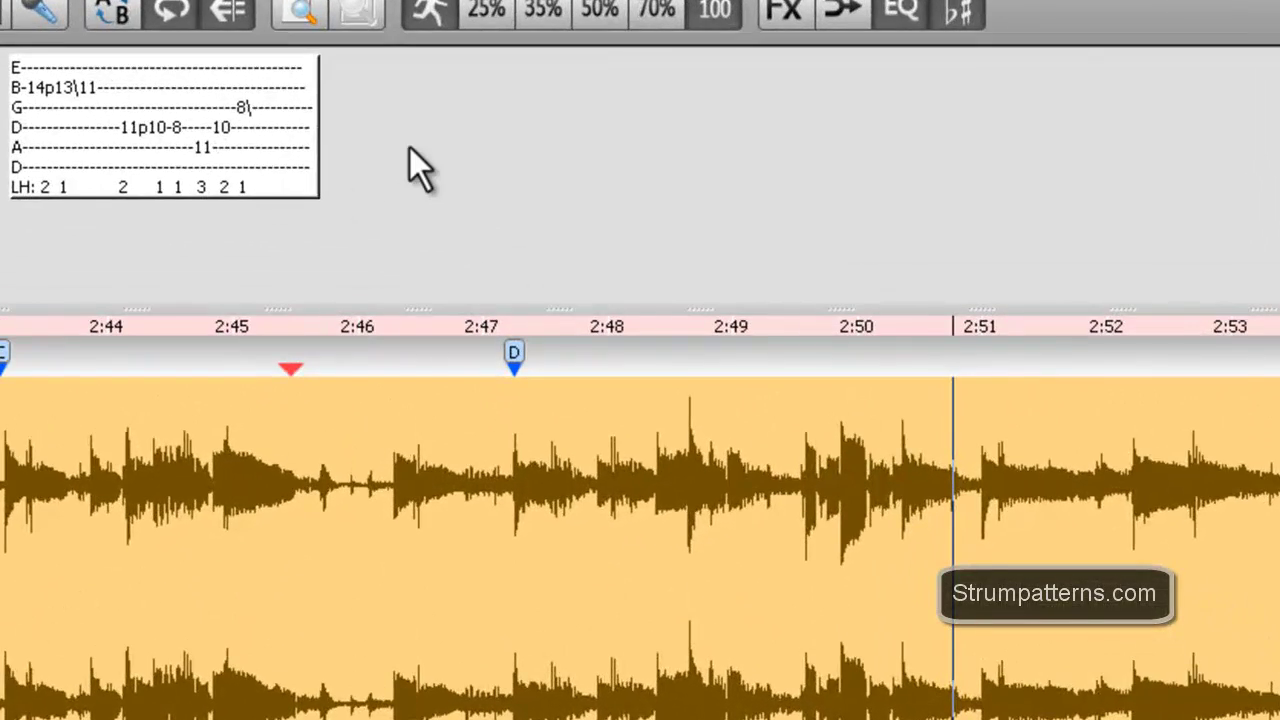
- Create a new text block above the waveform, paste the blank guitar-tab template, and colour it White
{"action": "right_click", "coordinate": [495, 89]}
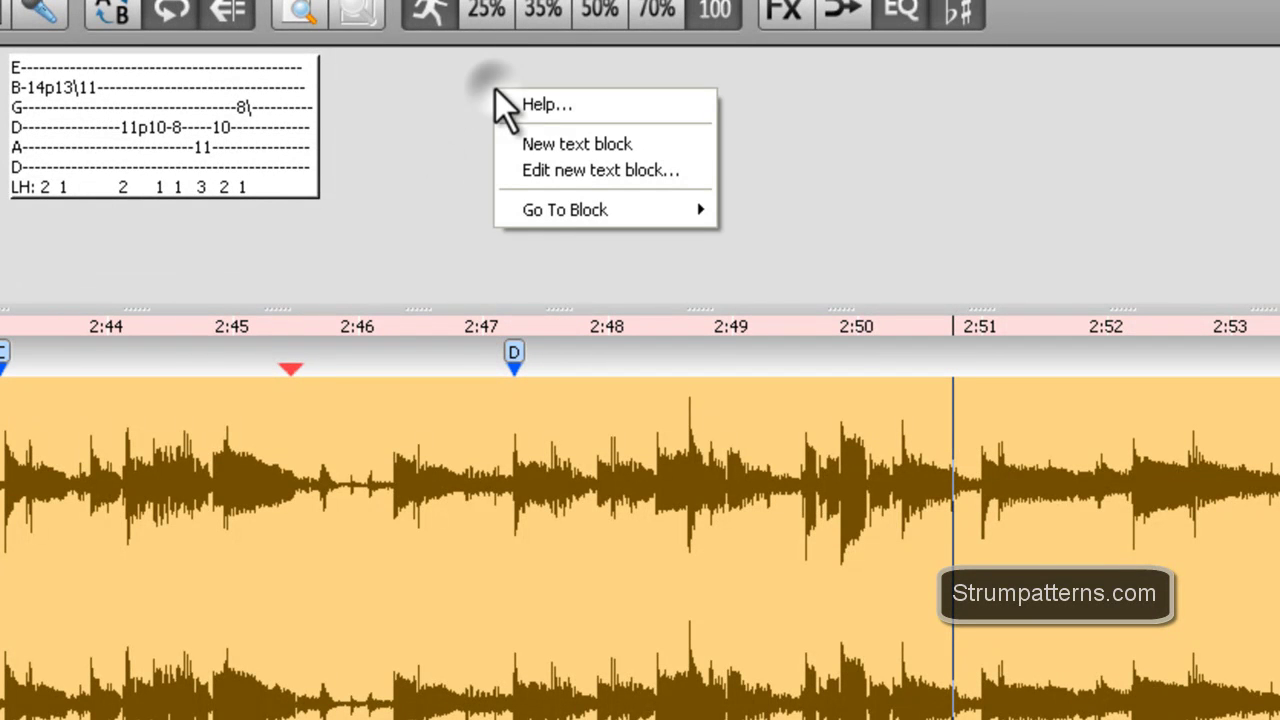
{"action": "left_click", "coordinate": [566, 143]}
{"action": "double_click", "coordinate": [565, 102]}
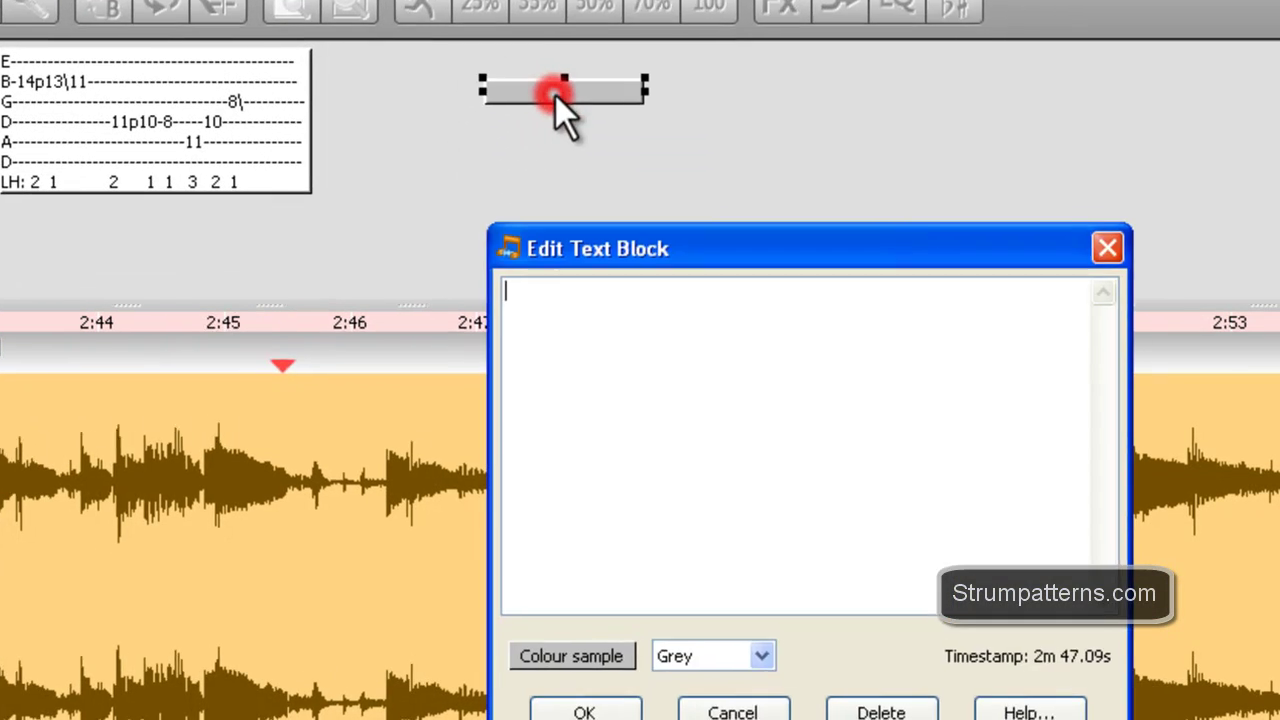
{"action": "key", "text": "ctrl+v"}
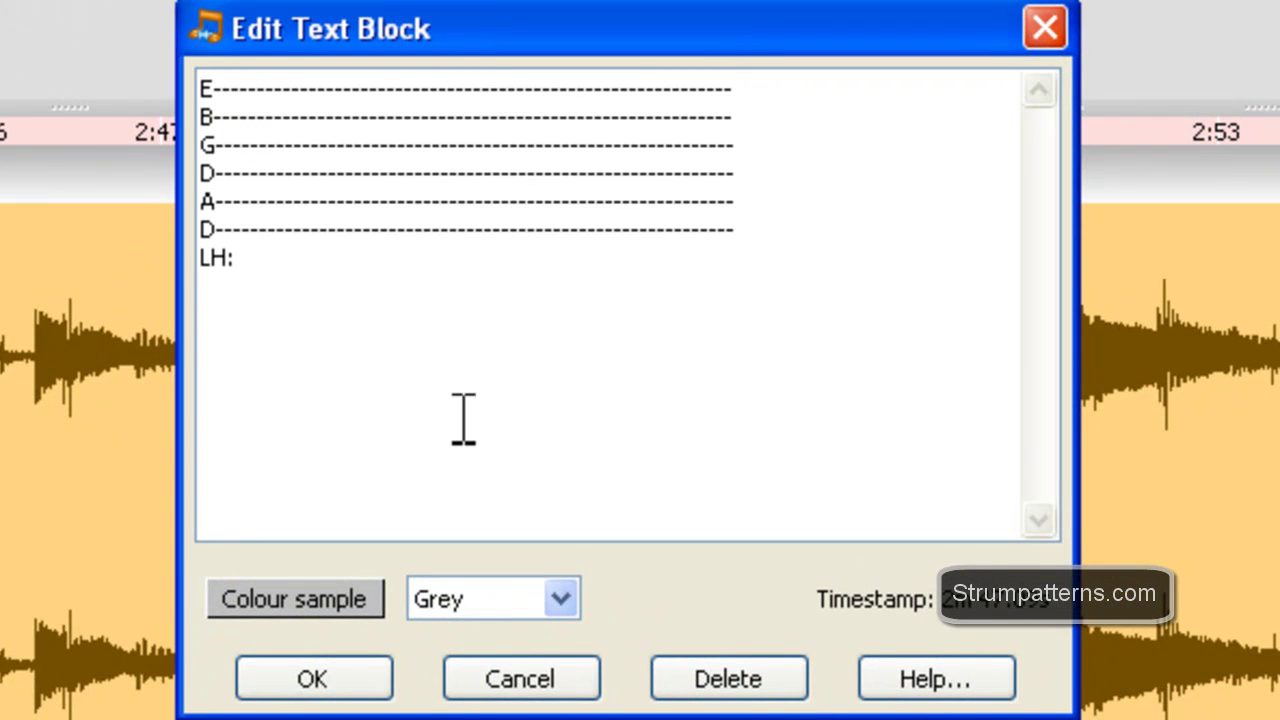
{"action": "left_click", "coordinate": [553, 599]}
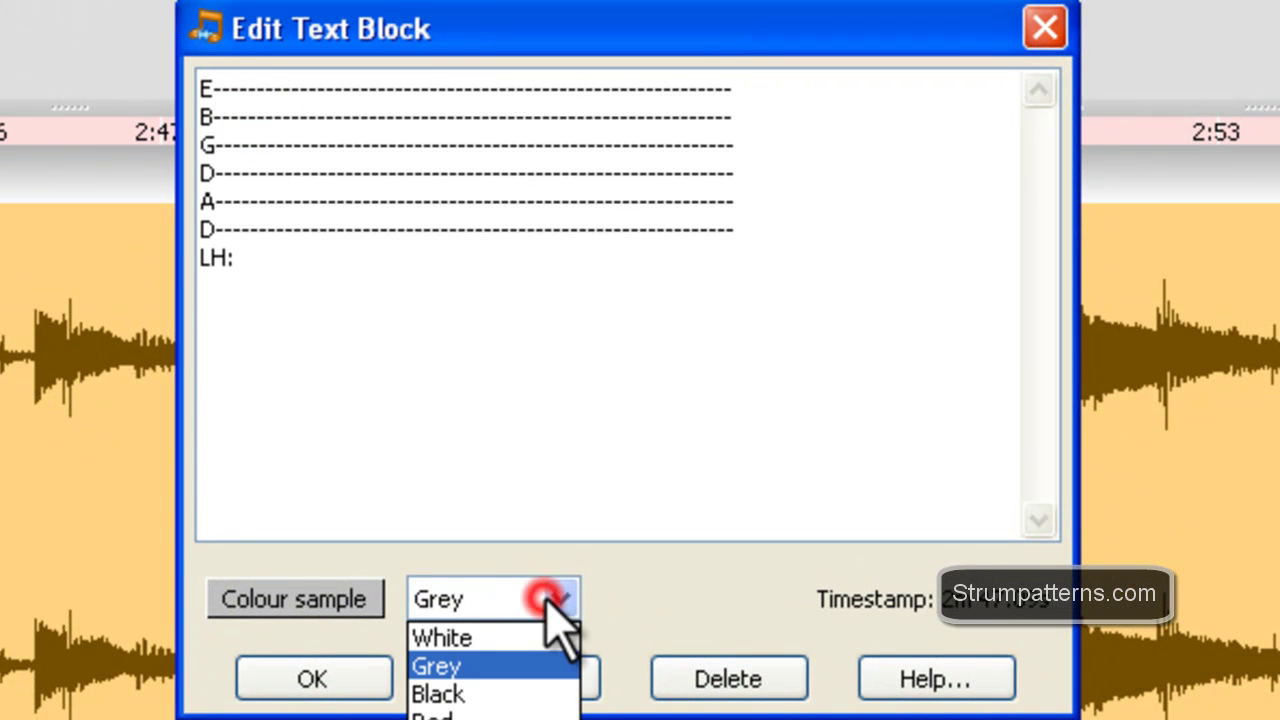
{"action": "left_click", "coordinate": [450, 638]}
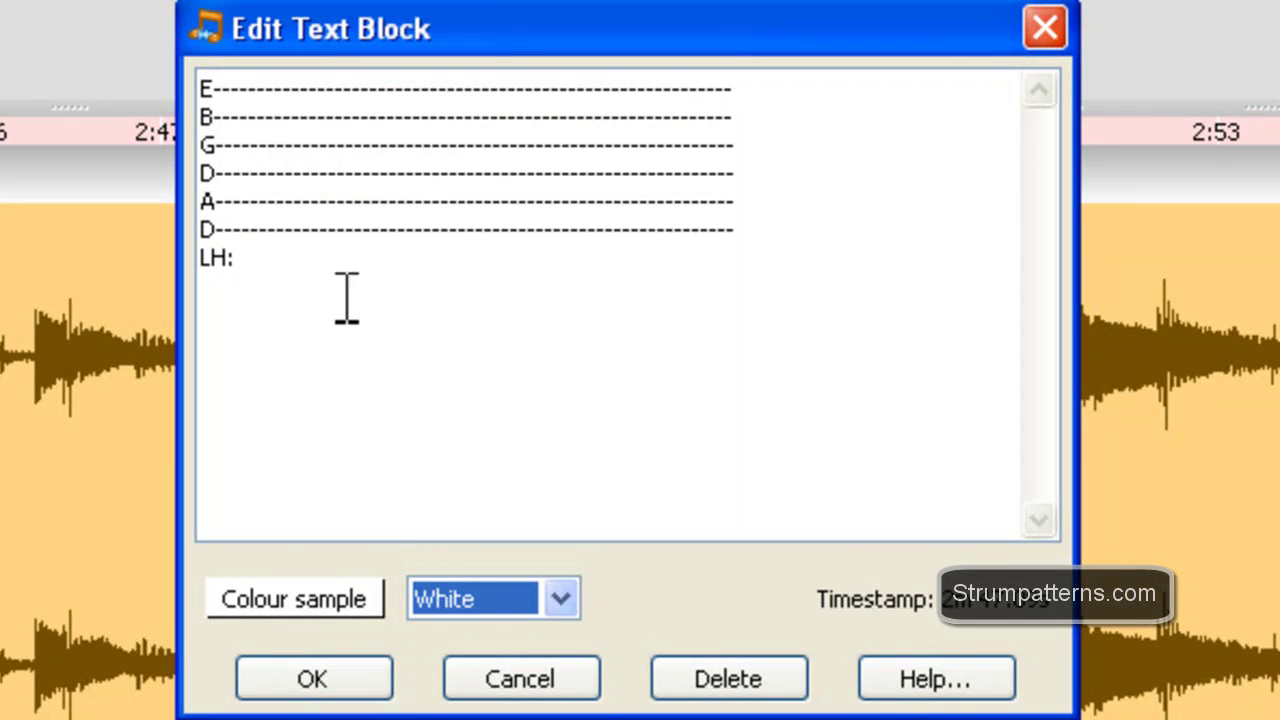
{"action": "left_click", "coordinate": [290, 215]}
- Enter 9-6h8h9 on the A string line and 6h8 on the D string line
{"action": "left_click", "coordinate": [268, 203]}
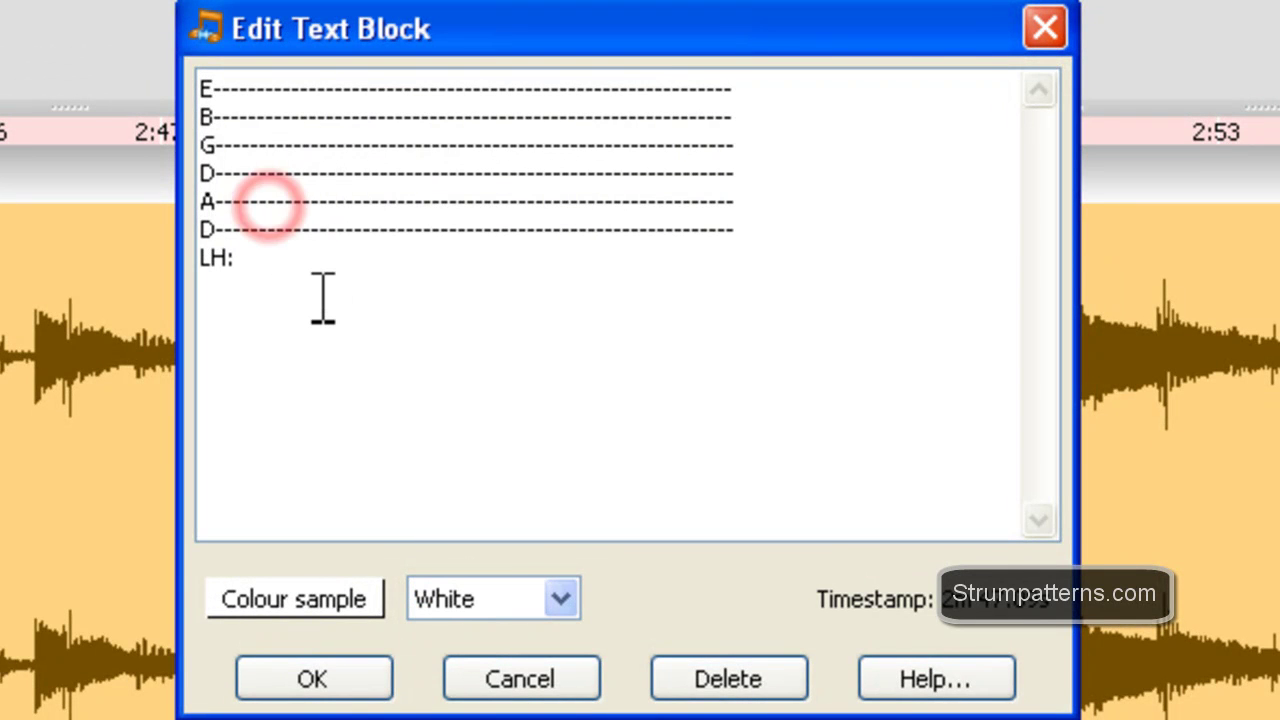
{"action": "type", "text": "9"}
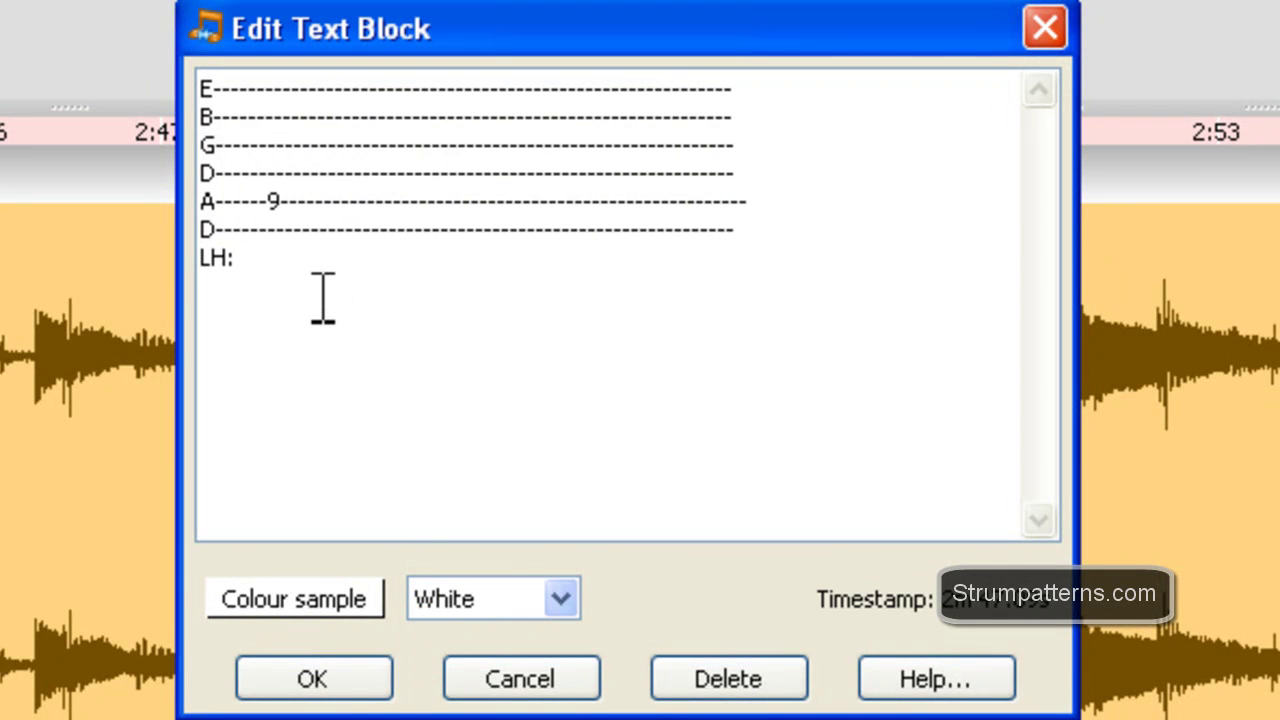
{"action": "key", "text": "Right"}
{"action": "key", "text": "Left"}
{"action": "type", "text": "-6h8"}
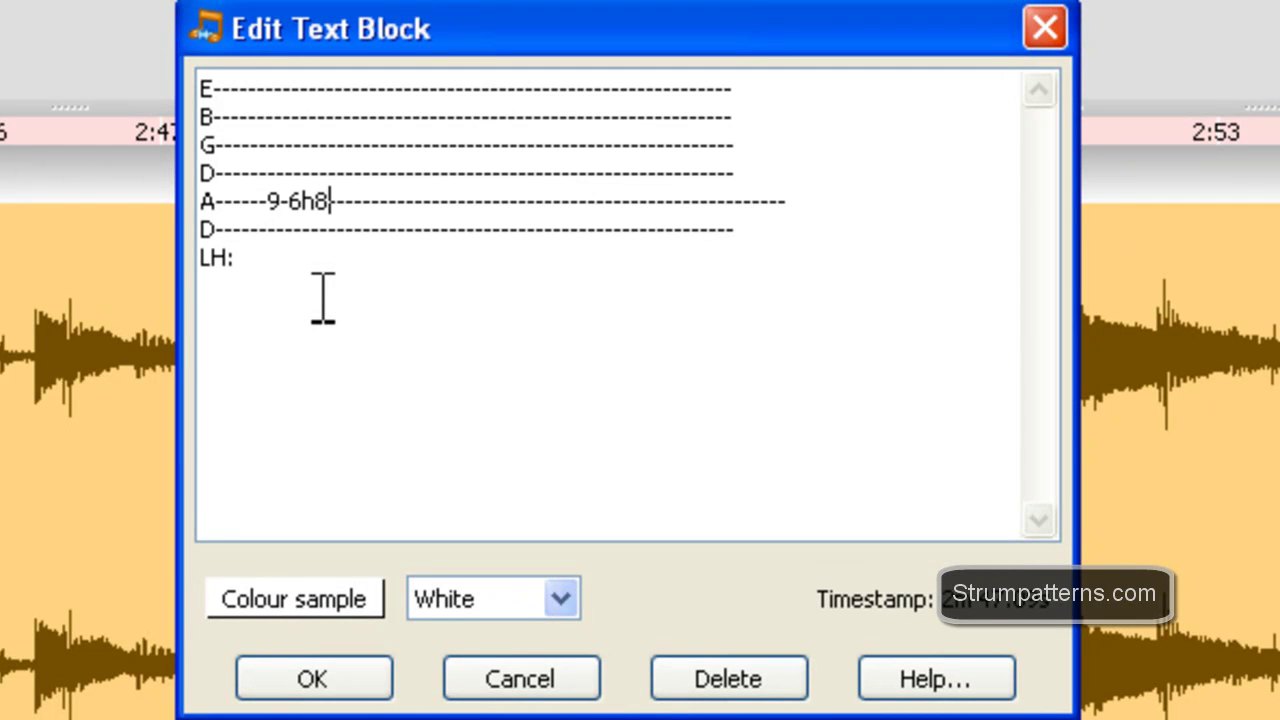
{"action": "type", "text": "h9"}
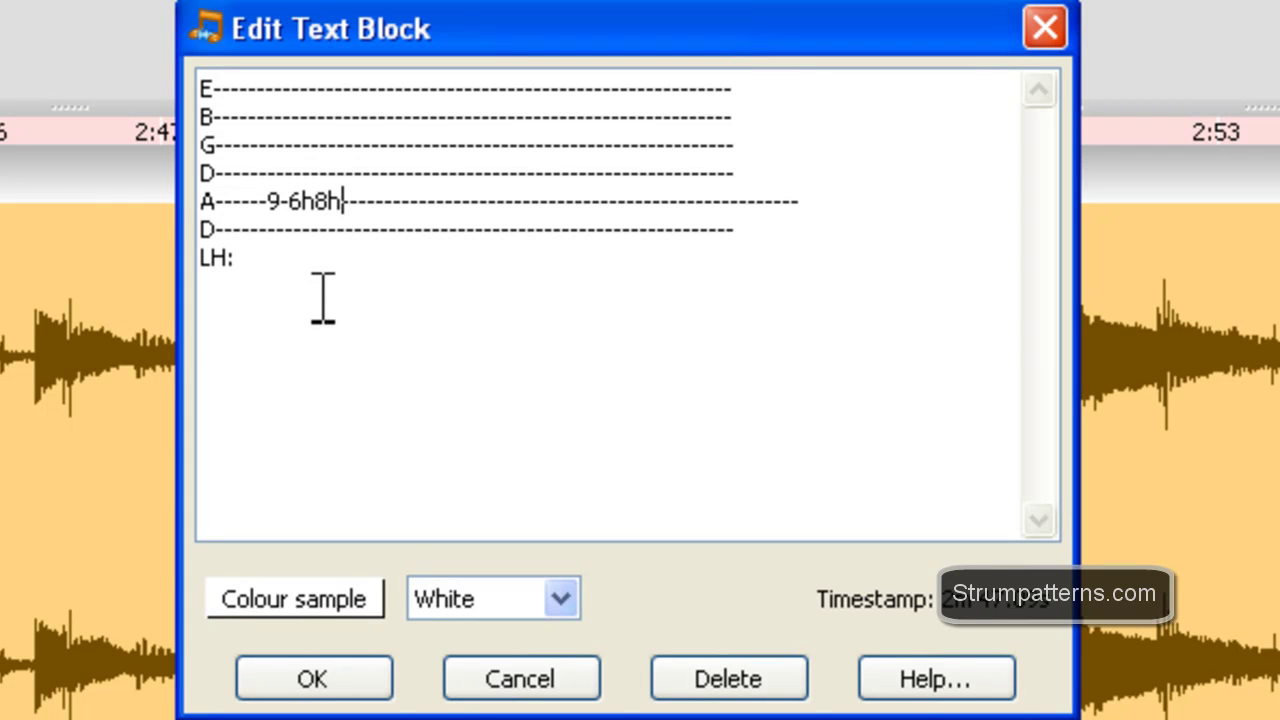
{"action": "key", "text": "Up"}
{"action": "type", "text": "6h8"}
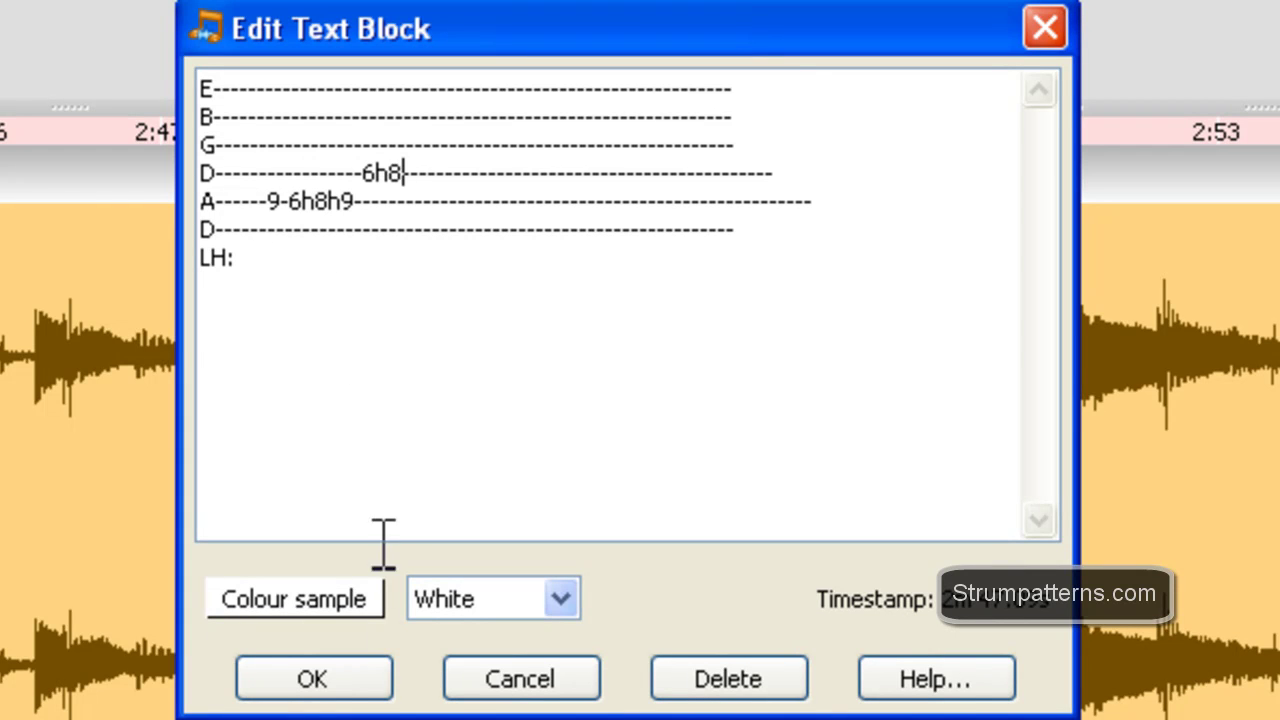
- Trim surplus dashes from the A and D lines so they match the other strings
{"action": "left_click", "coordinate": [820, 204]}
{"action": "key", "text": "BackSpace"}
{"action": "key", "text": "BackSpace"}
{"action": "key", "text": "BackSpace"}
{"action": "key", "text": "BackSpace"}
{"action": "key", "text": "BackSpace"}
{"action": "key", "text": "BackSpace"}
{"action": "key", "text": "BackSpace"}
{"action": "double_click", "coordinate": [757, 186]}
{"action": "left_click", "coordinate": [688, 173]}
{"action": "key", "text": "BackSpace"}
{"action": "key", "text": "BackSpace"}
{"action": "key", "text": "BackSpace"}
{"action": "key", "text": "BackSpace"}
{"action": "key", "text": "BackSpace"}
{"action": "key", "text": "BackSpace"}
{"action": "left_click", "coordinate": [645, 143]}
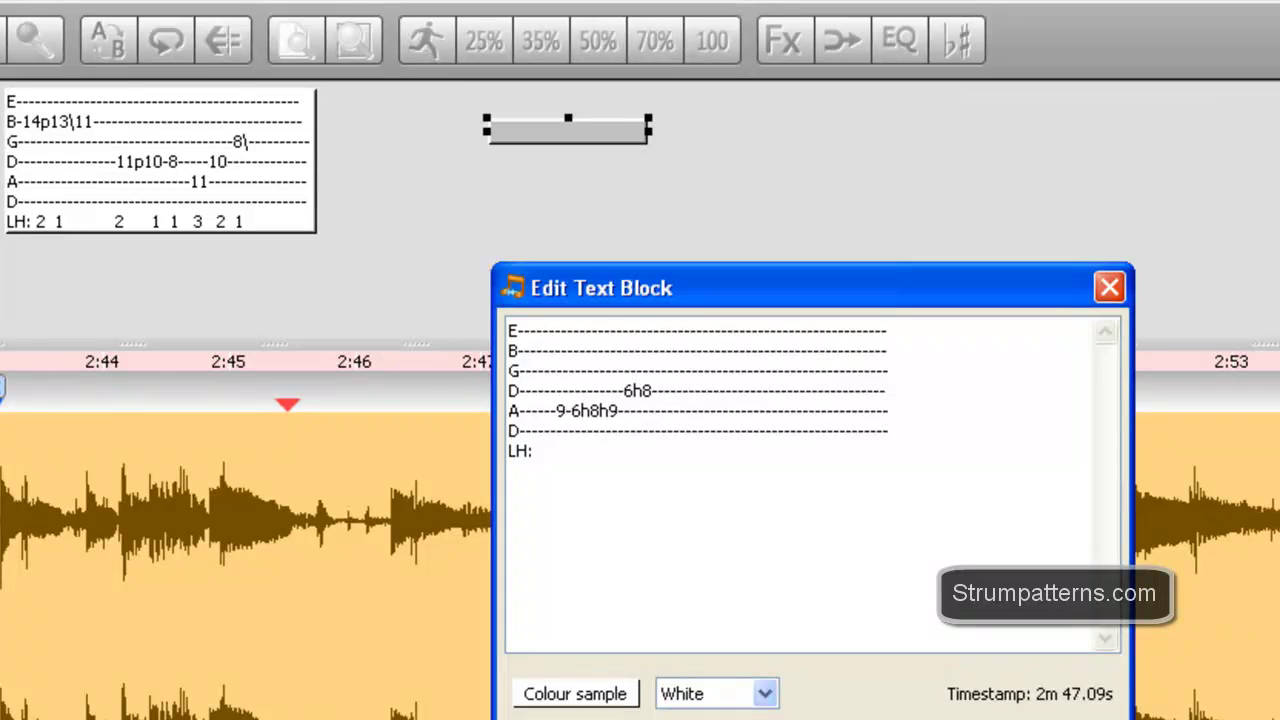
- Confirm the tab block, move it up and left, and widen it so each string fits one line
{"action": "left_click", "coordinate": [440, 704]}
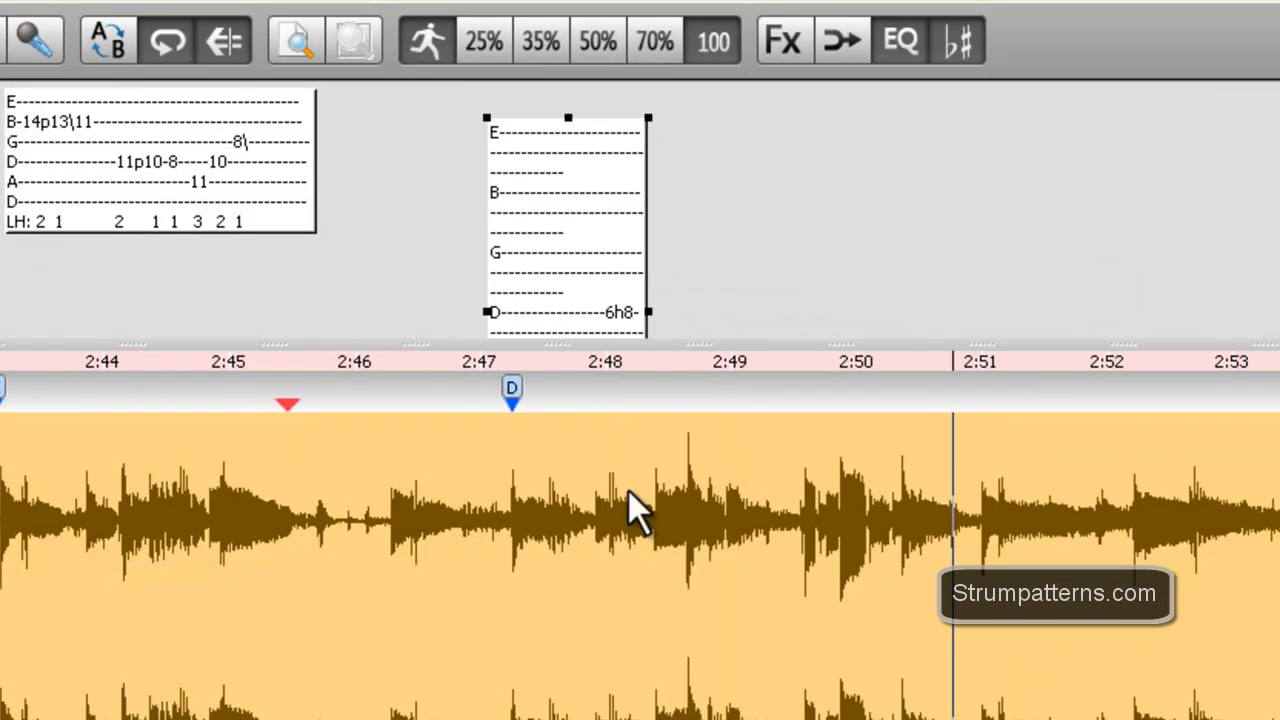
{"action": "left_click_drag", "start_coordinate": [531, 120], "coordinate": [509, 63]}
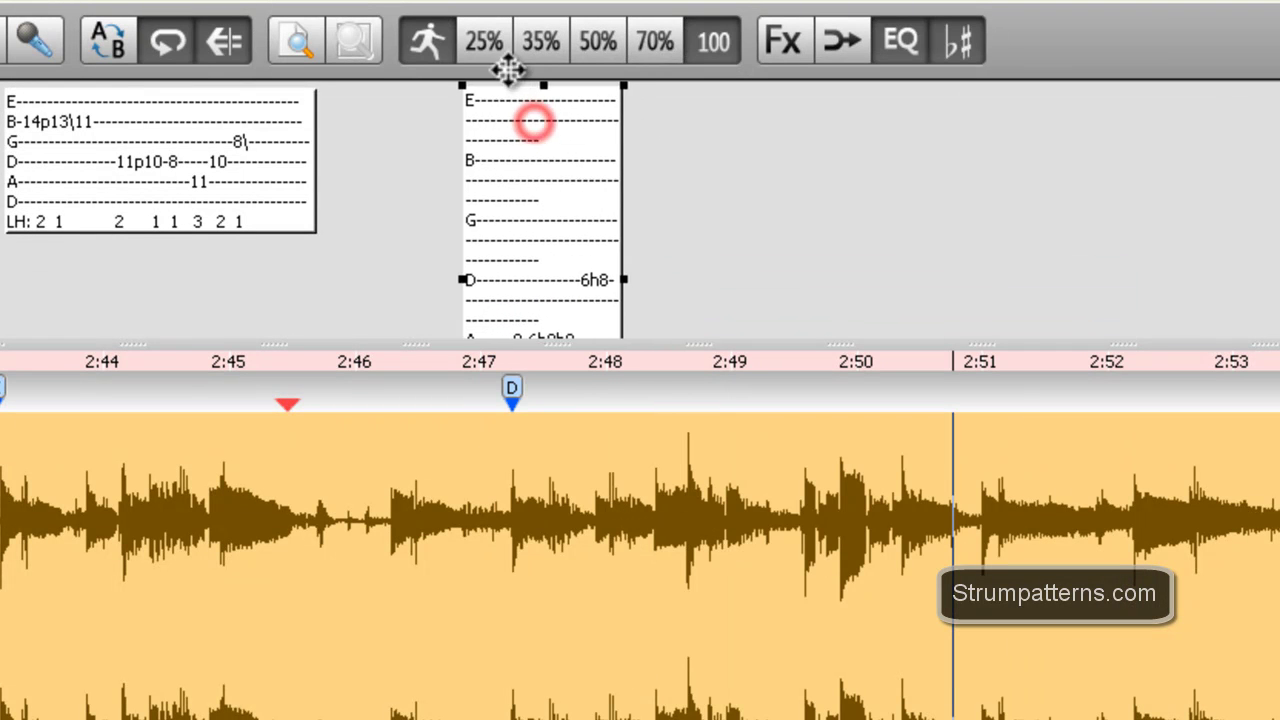
{"action": "left_click_drag", "start_coordinate": [509, 122], "coordinate": [492, 90]}
{"action": "left_click_drag", "start_coordinate": [630, 279], "coordinate": [854, 278]}
{"action": "left_click", "coordinate": [926, 247]}
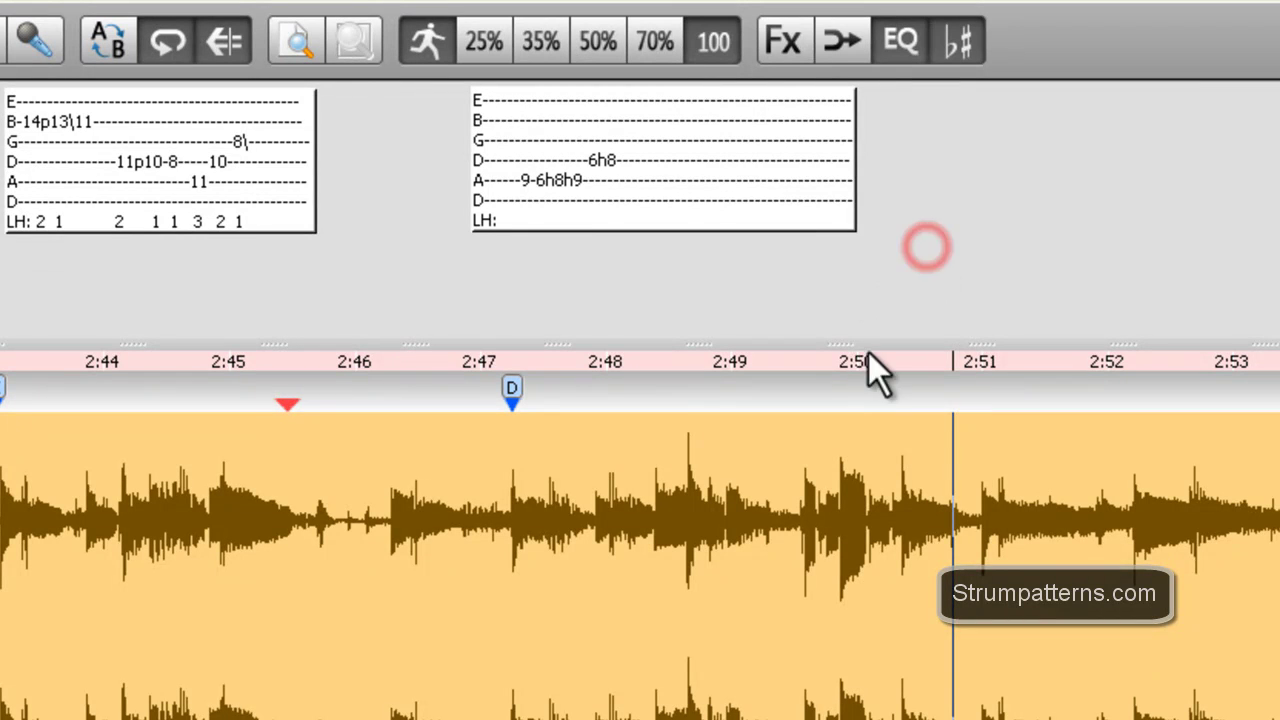
- Play from about 2:45, then select roughly 2:47.2 to 2:48.4 of the waveform
{"action": "left_click", "coordinate": [476, 284]}
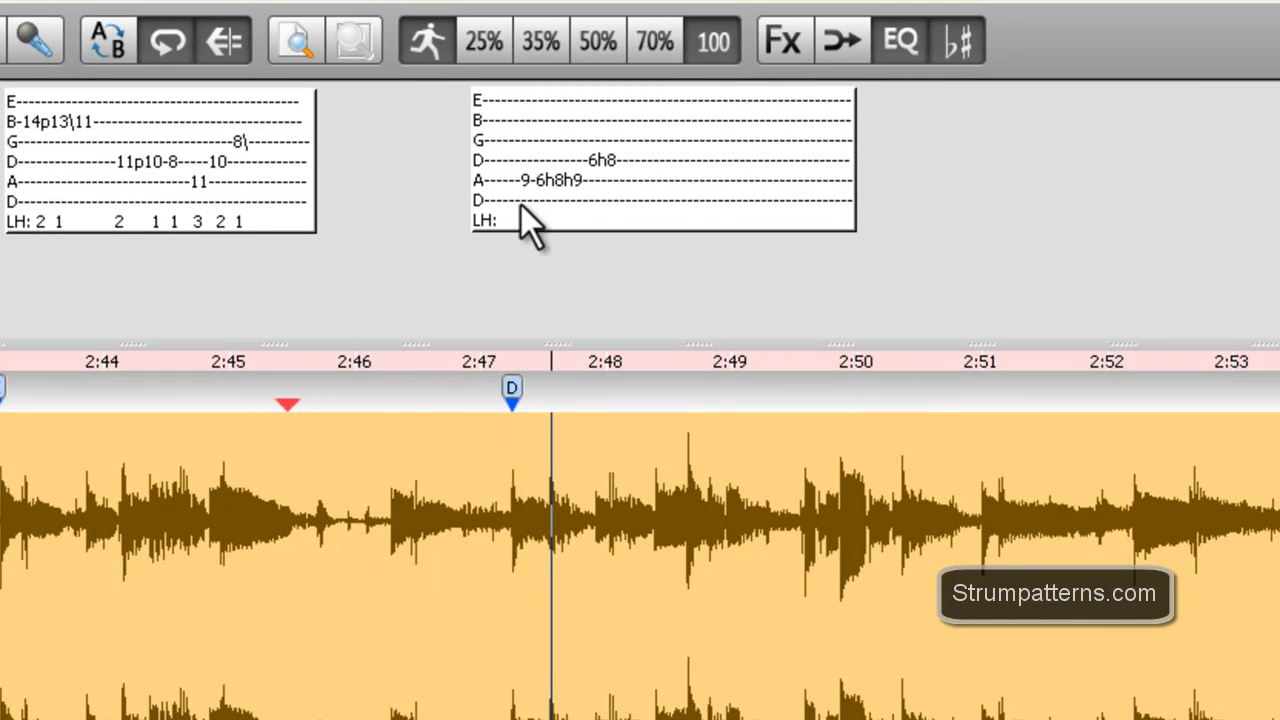
{"action": "left_click", "coordinate": [503, 289]}
{"action": "left_click_drag", "start_coordinate": [507, 468], "coordinate": [656, 472]}
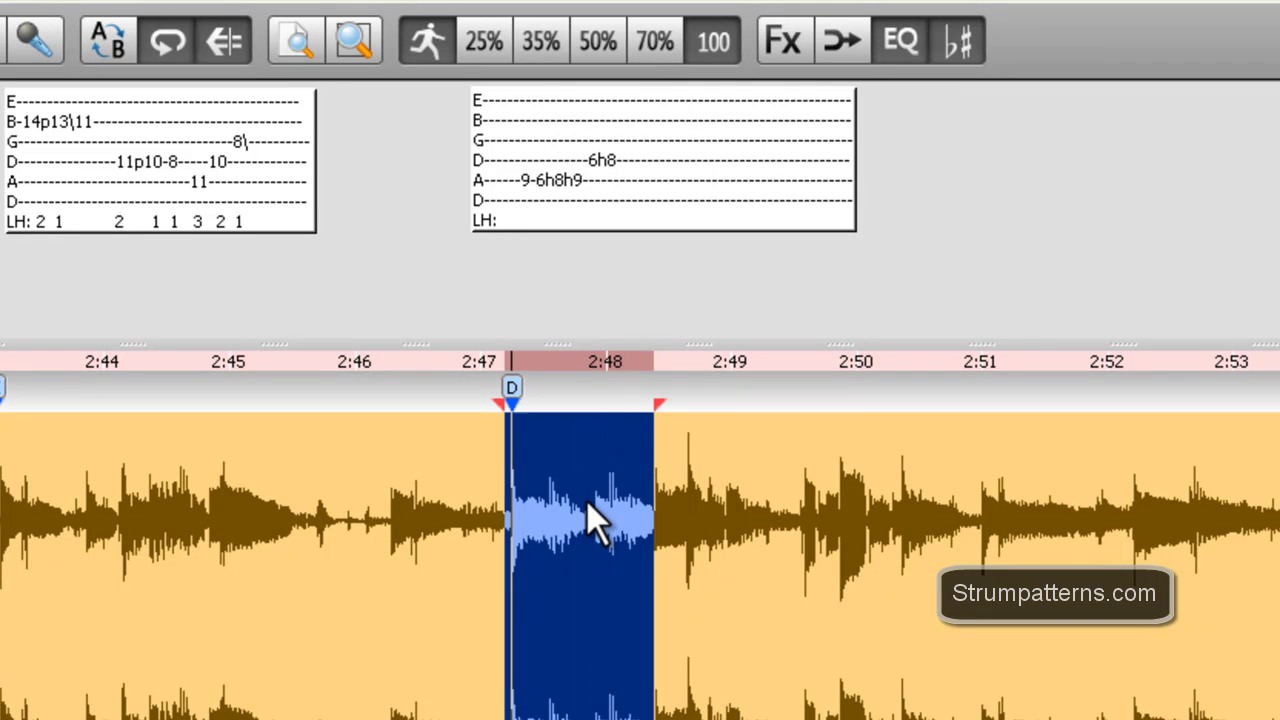